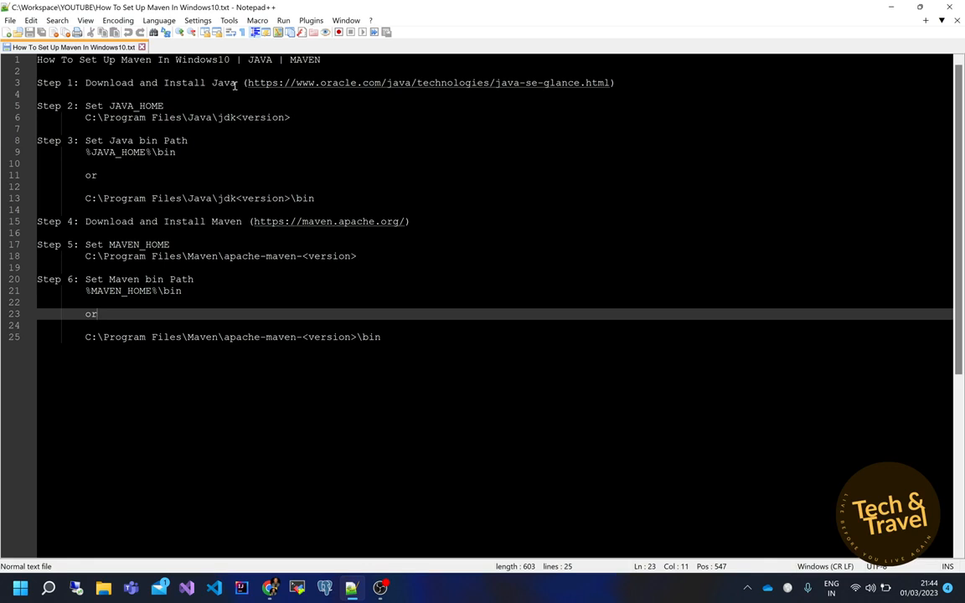
Step: Switch to Chrome and review Oracle's Java downloads page, including the JDK 11.0.18 packages for macOS, Solaris and Windows
click(270, 589)
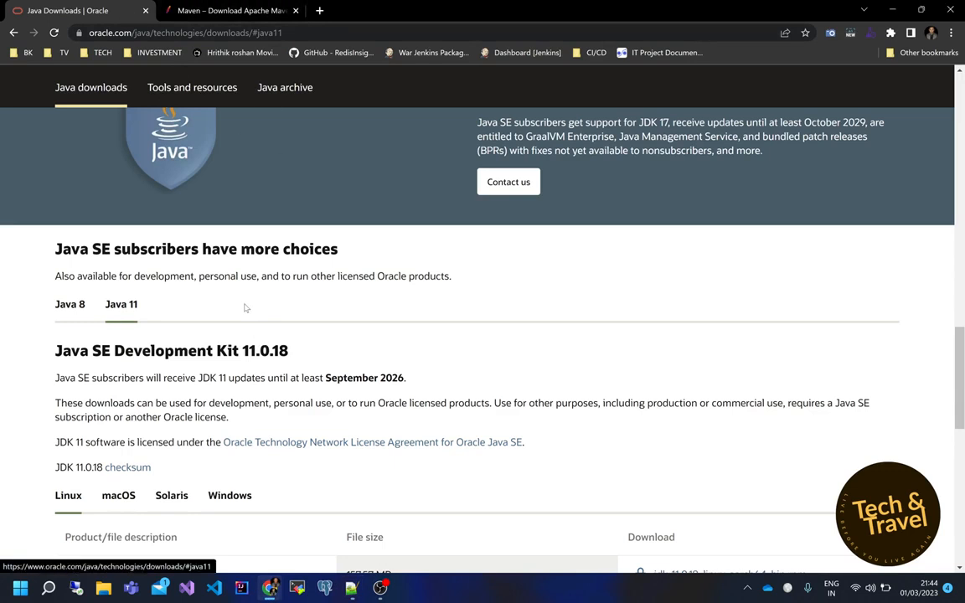
scroll(245, 308, up, 10)
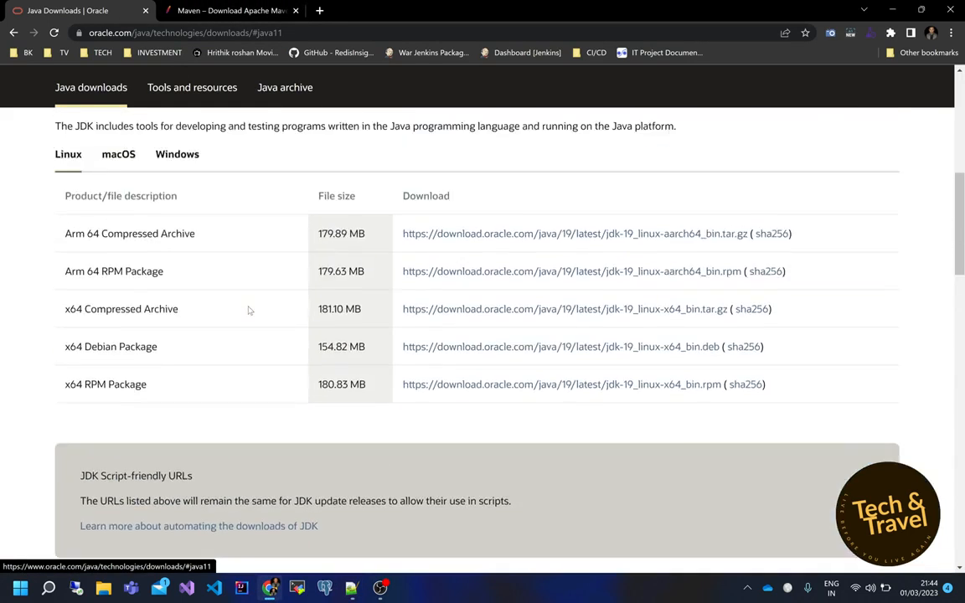
scroll(248, 310, up, 2)
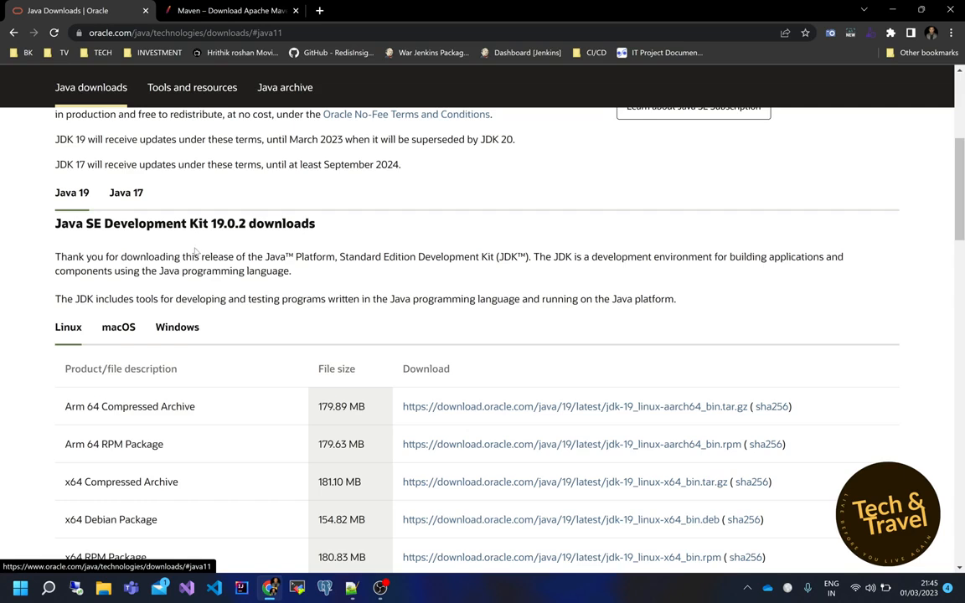
scroll(194, 249, down, 4)
scroll(194, 250, down, 8)
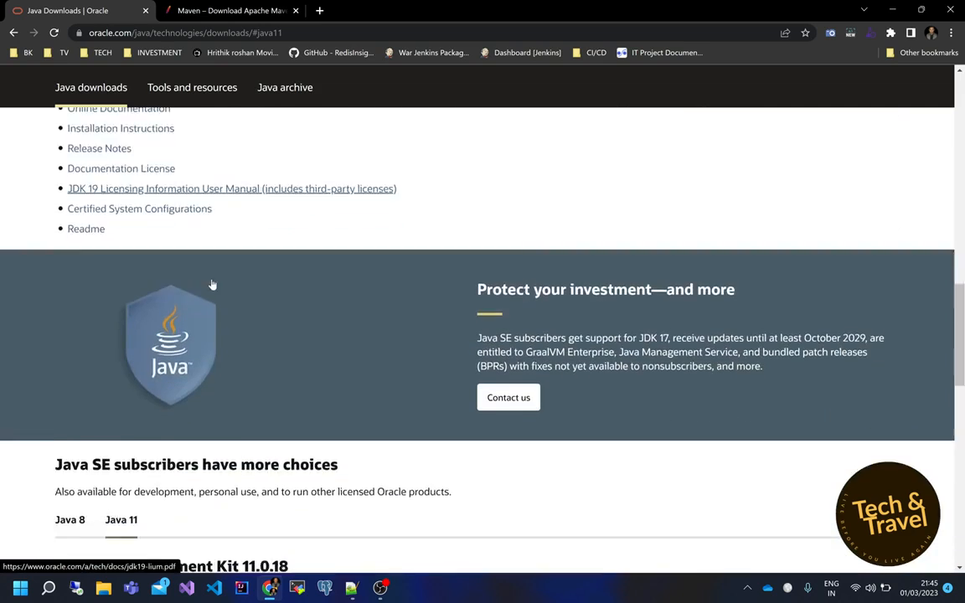
scroll(151, 327, down, 3)
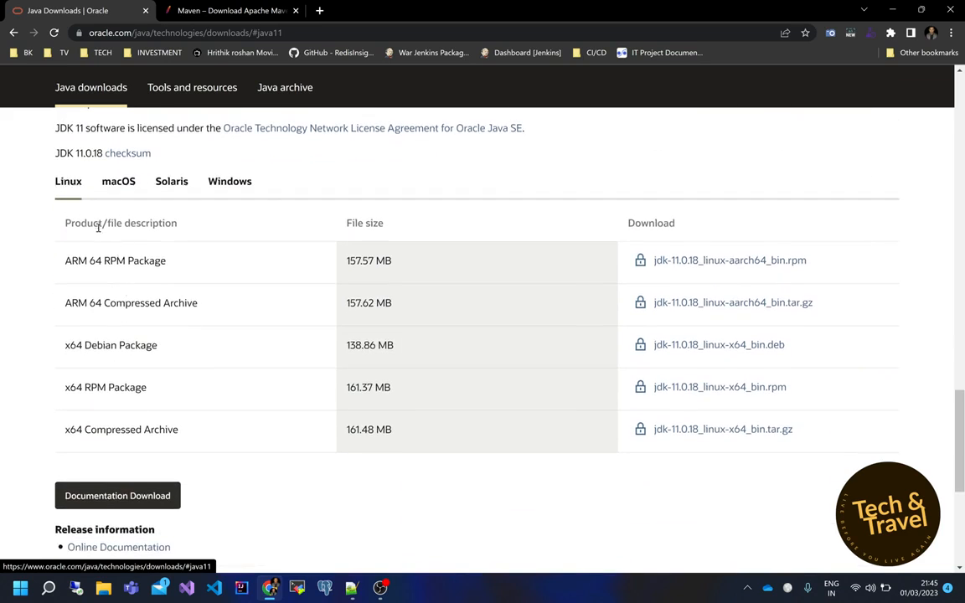
click(118, 180)
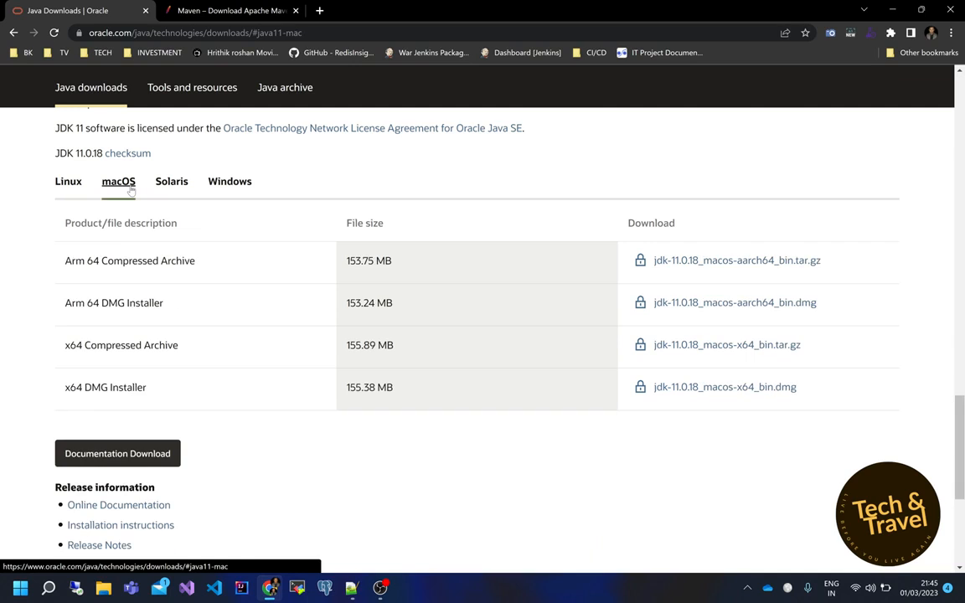
click(175, 186)
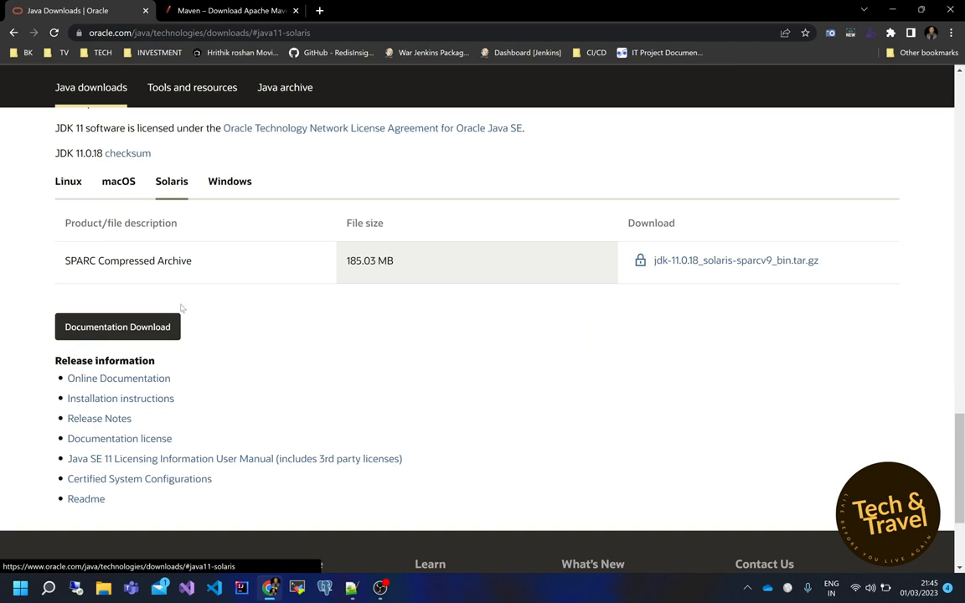
click(226, 184)
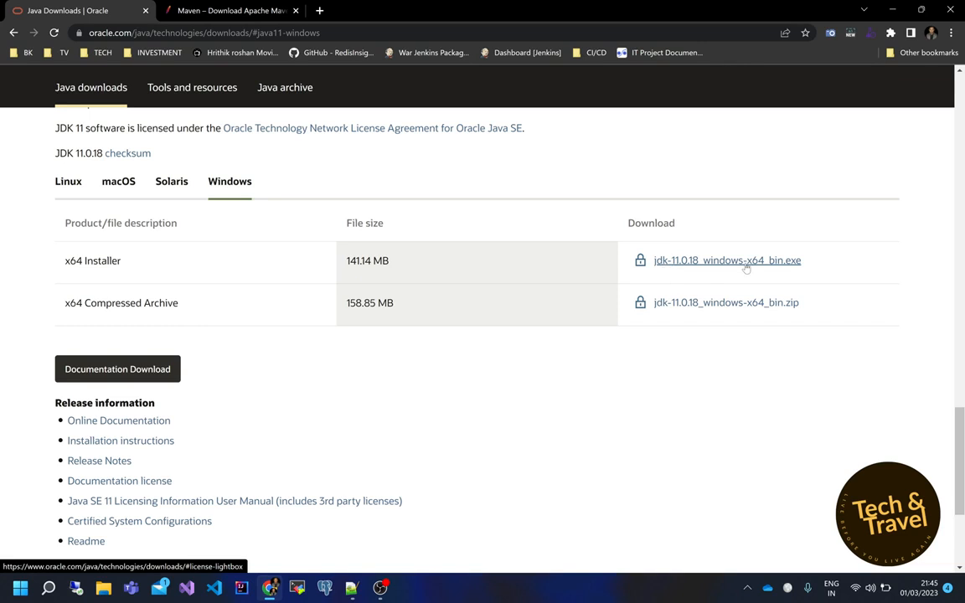
Step: Switch to Notepad++ and read the setup notes for JAVA_HOME and the Java bin path
click(352, 587)
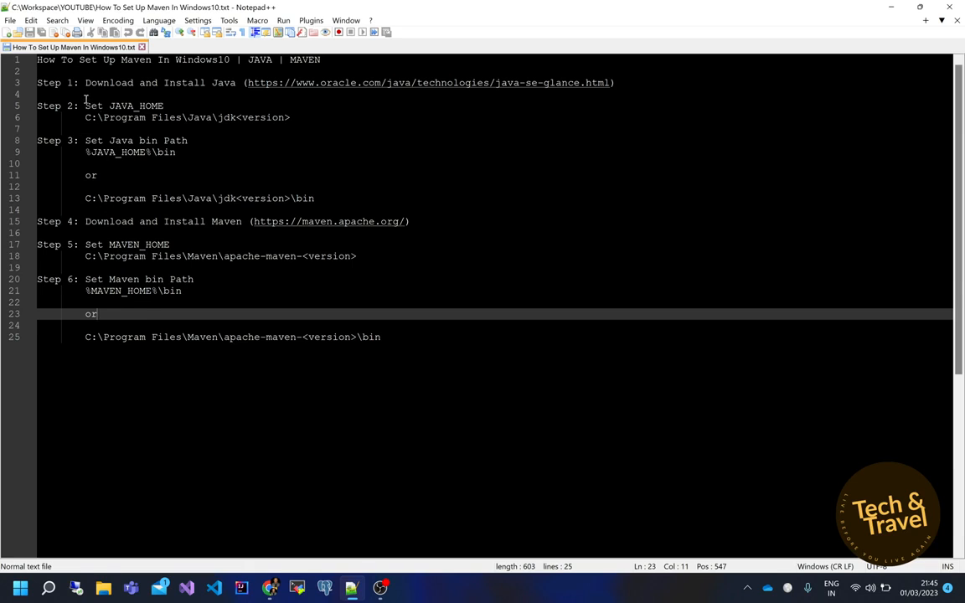
drag(85, 104, 298, 113)
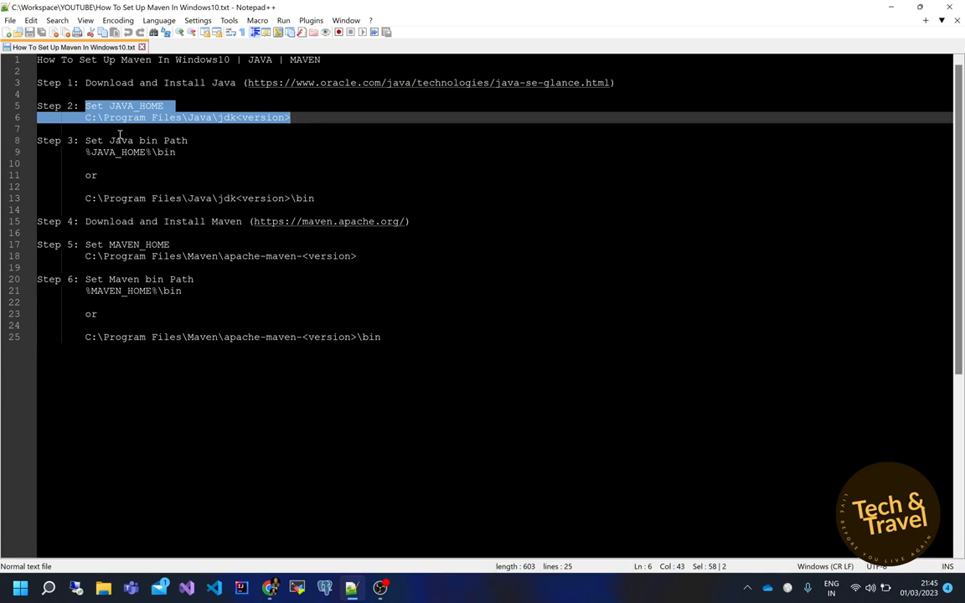
drag(87, 127, 226, 148)
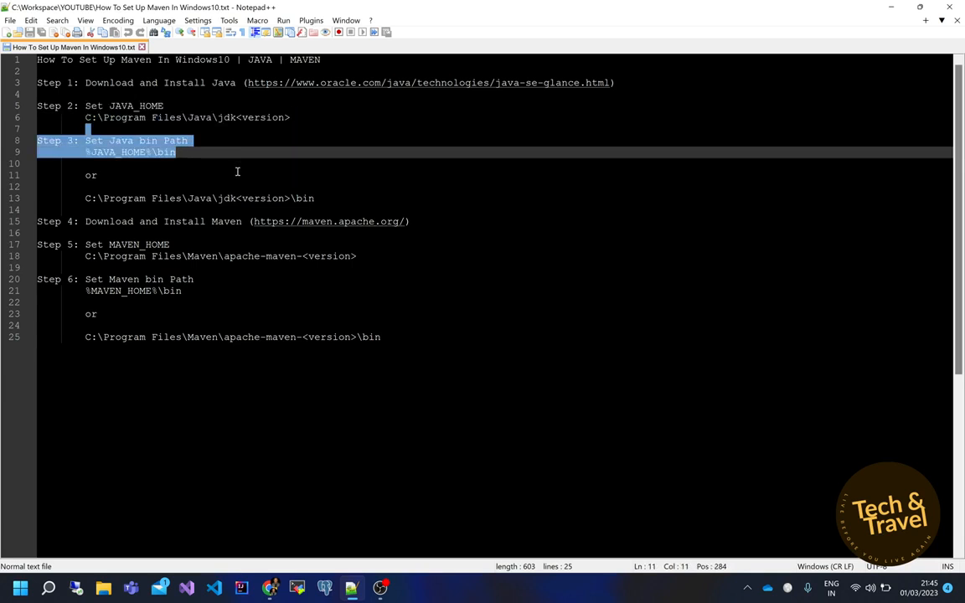
click(237, 171)
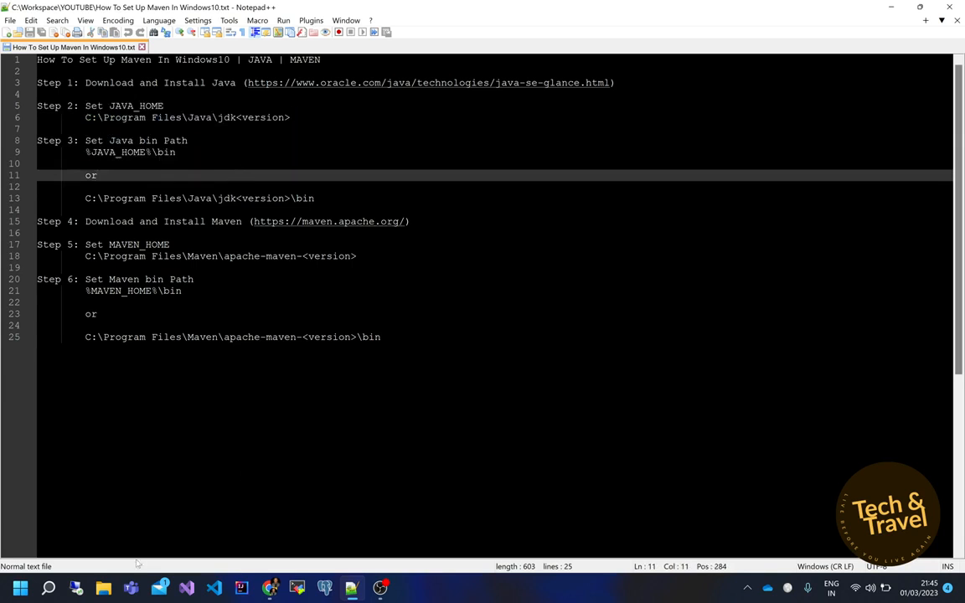
Step: Switch to File Explorer and run jdk-11.0.18_windows-x64_bin from the Downloads folder as administrator
click(105, 588)
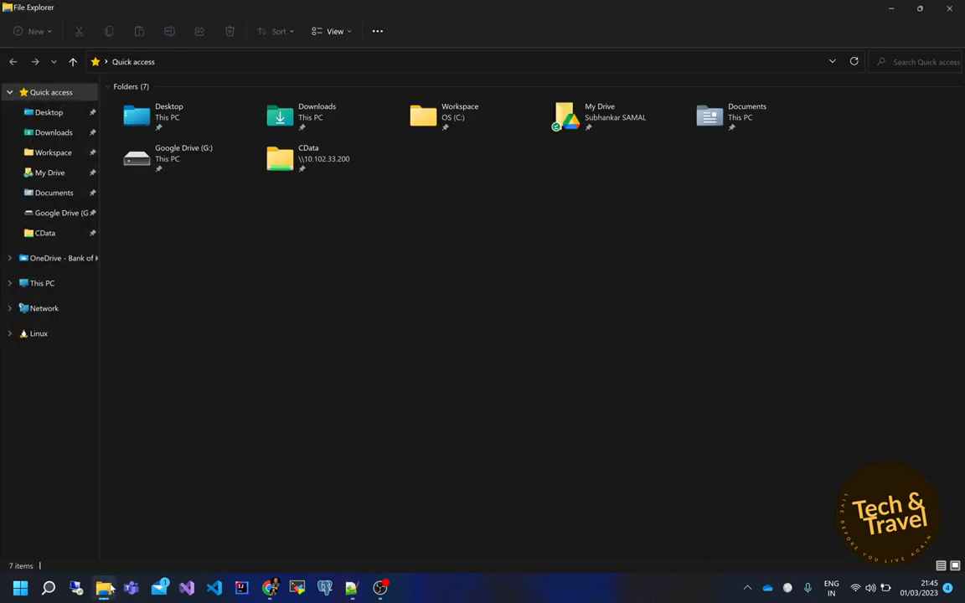
click(64, 135)
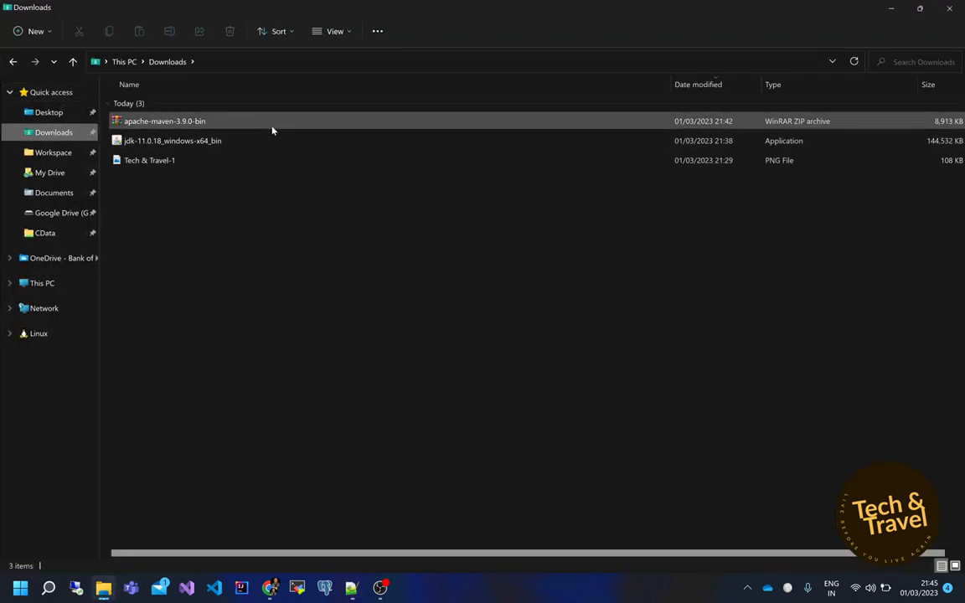
click(223, 142)
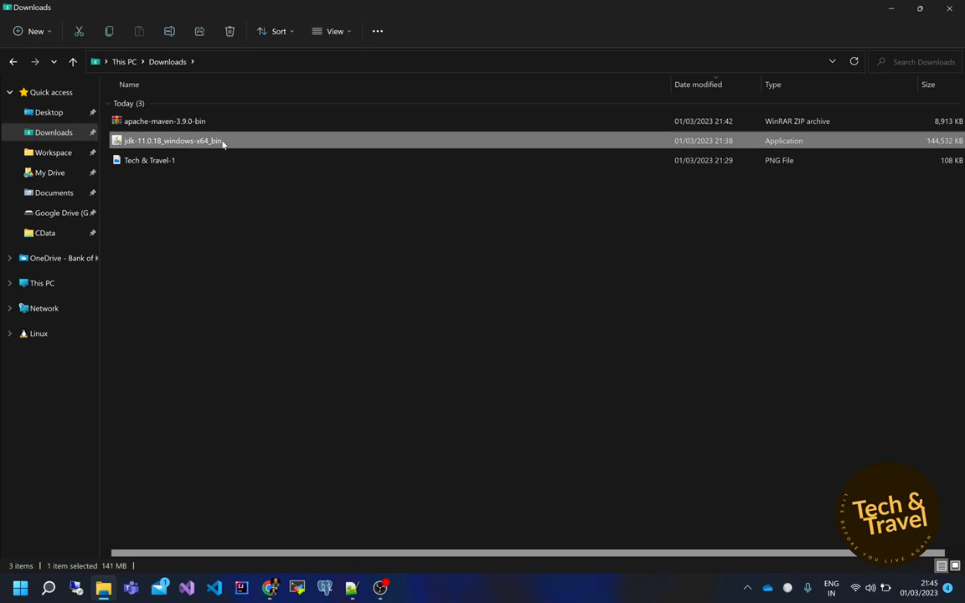
right_click(223, 144)
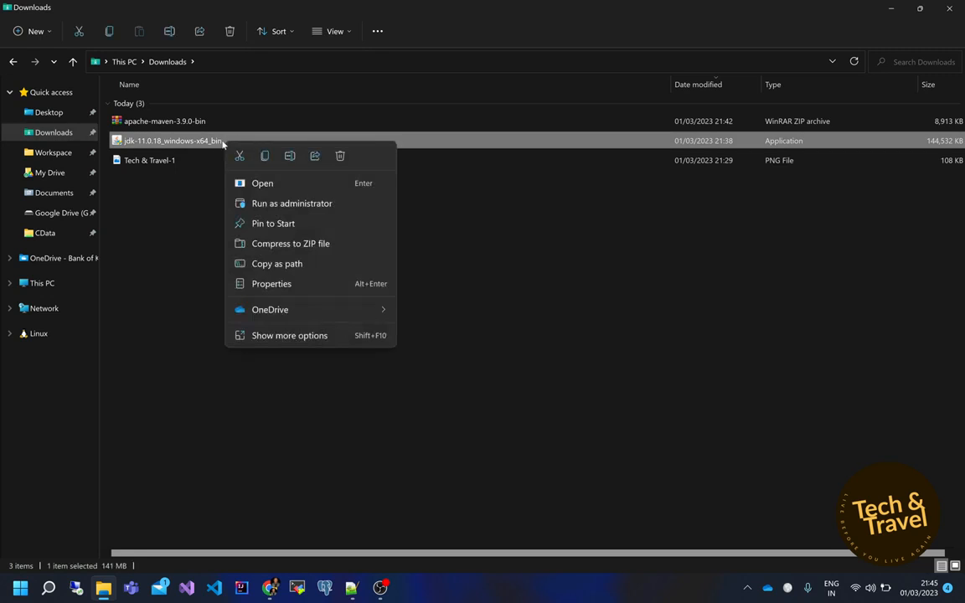
click(293, 203)
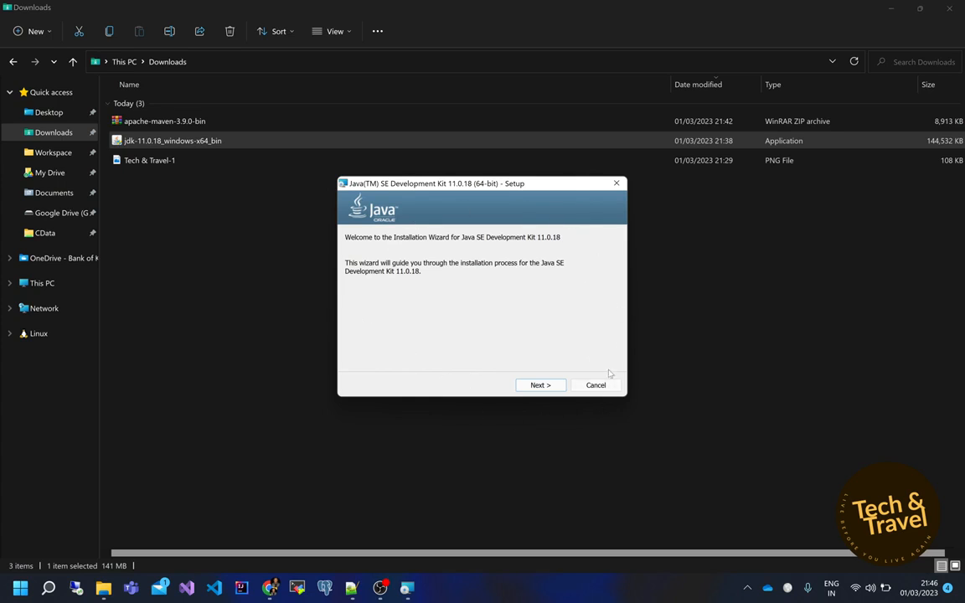
Step: Install Java SE Development Kit 11.0.18 to the default folder C:\Program Files\Java\jdk-11\ and close the installer
click(540, 384)
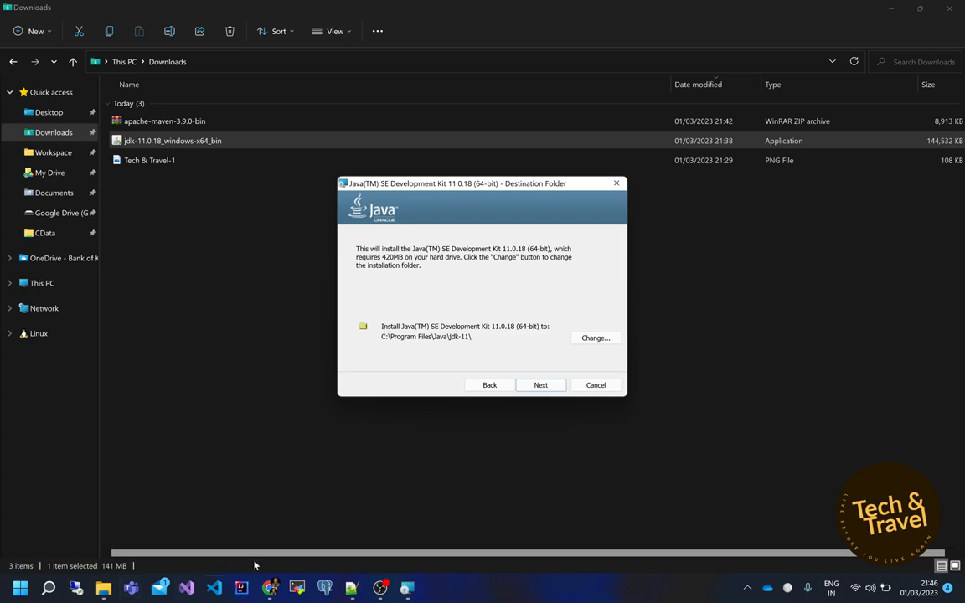
click(530, 390)
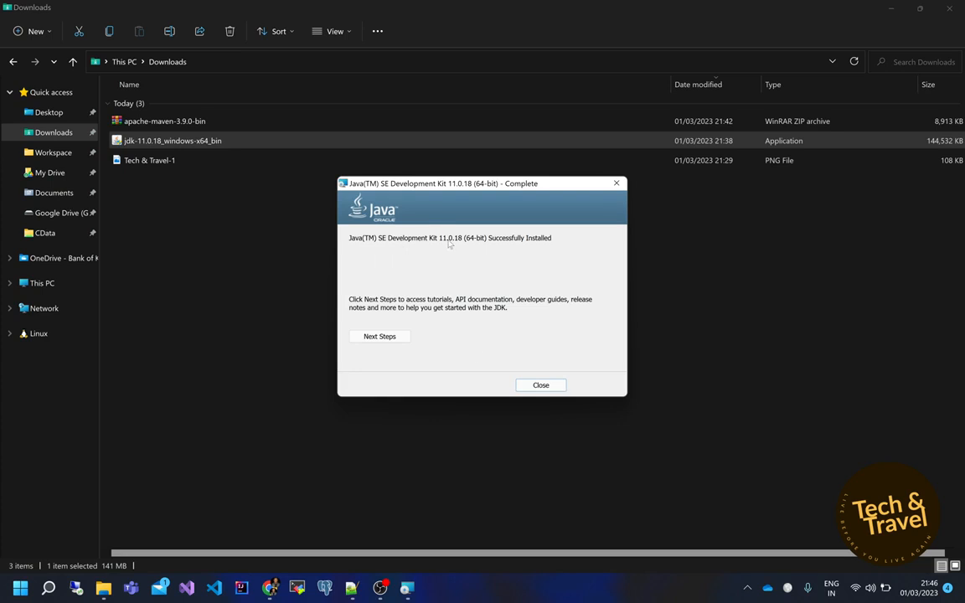
click(539, 385)
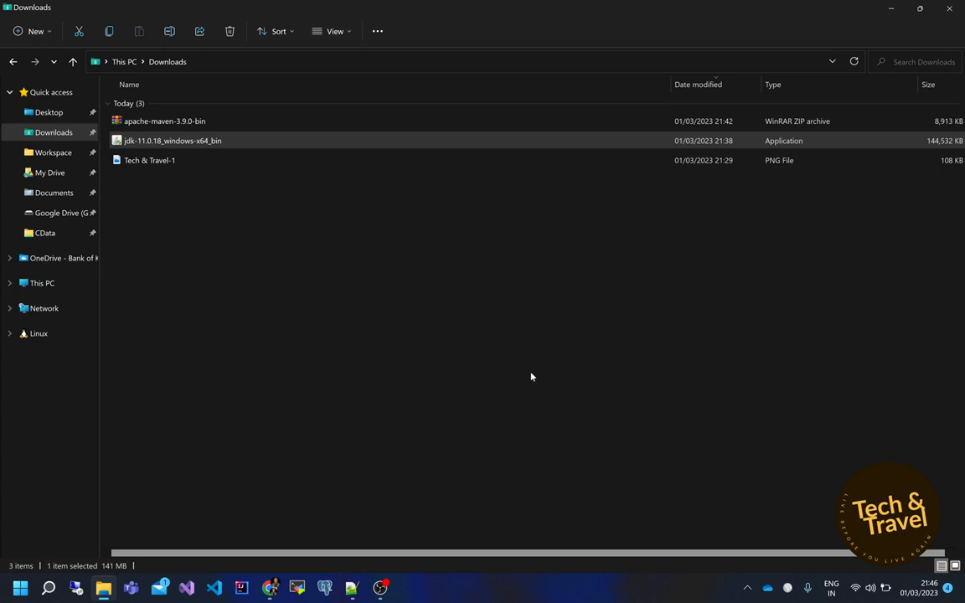
Step: Open the JDK installation folder C:\Program Files\Java\jdk-11 in File Explorer
click(41, 285)
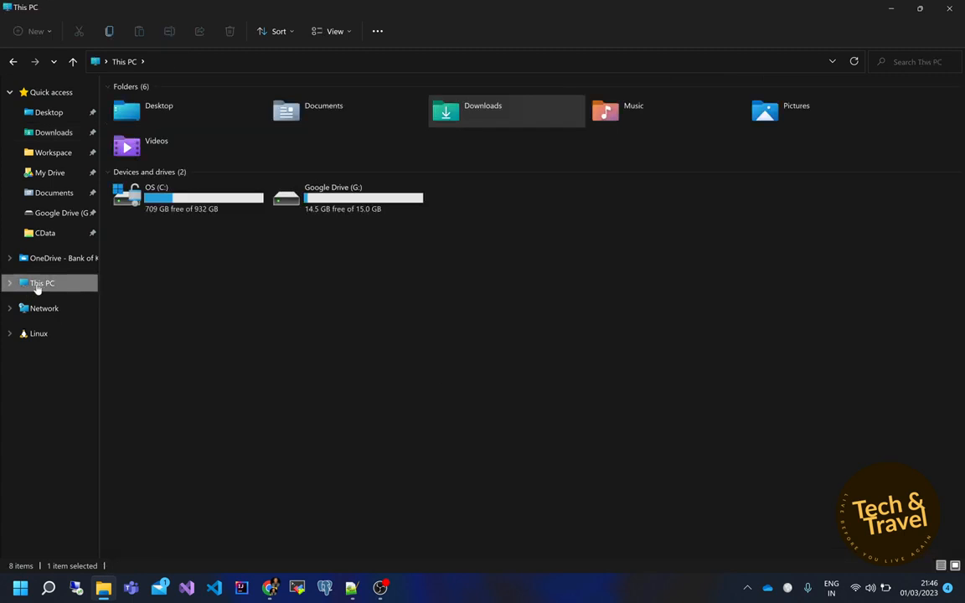
double_click(195, 203)
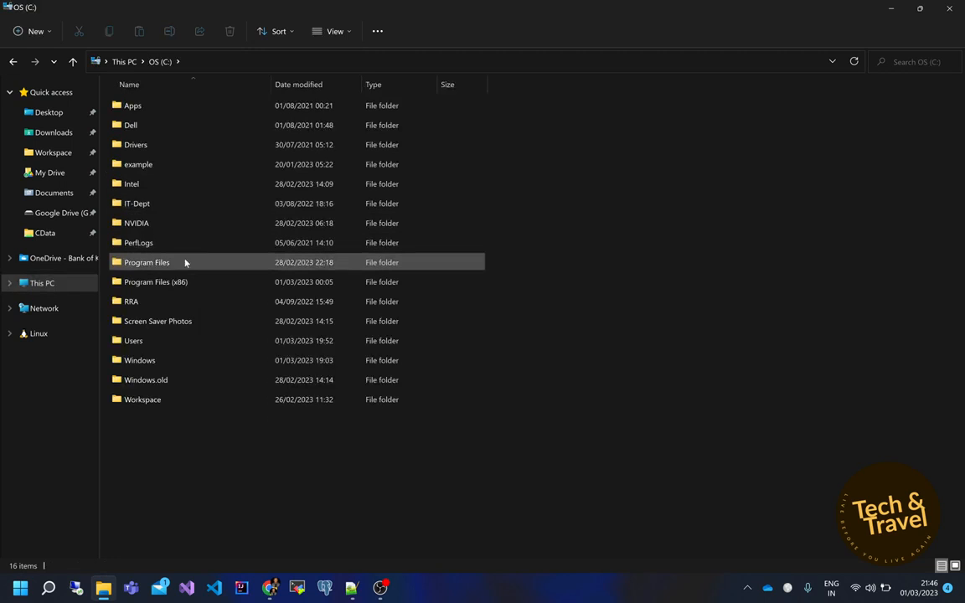
double_click(185, 261)
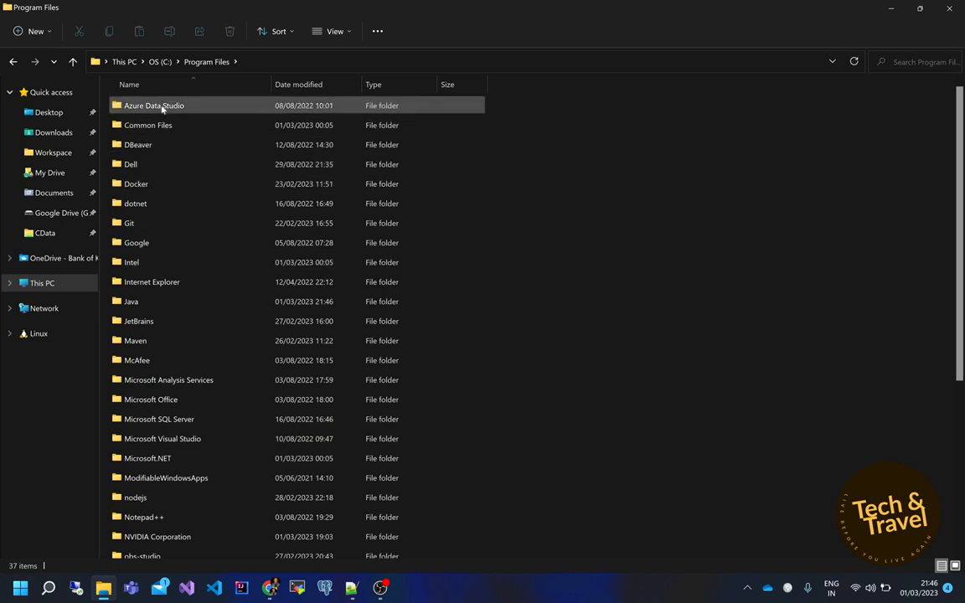
double_click(177, 303)
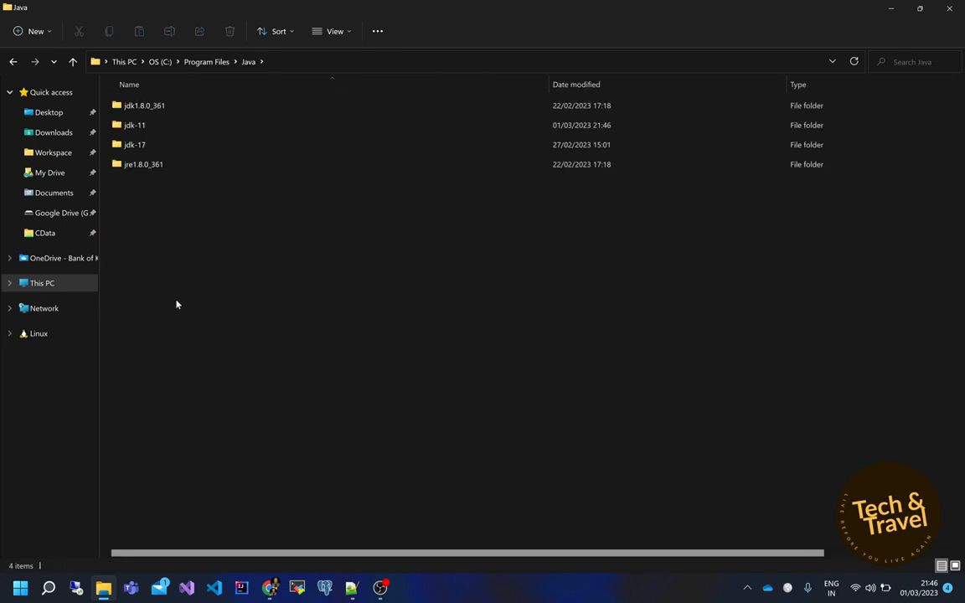
double_click(159, 124)
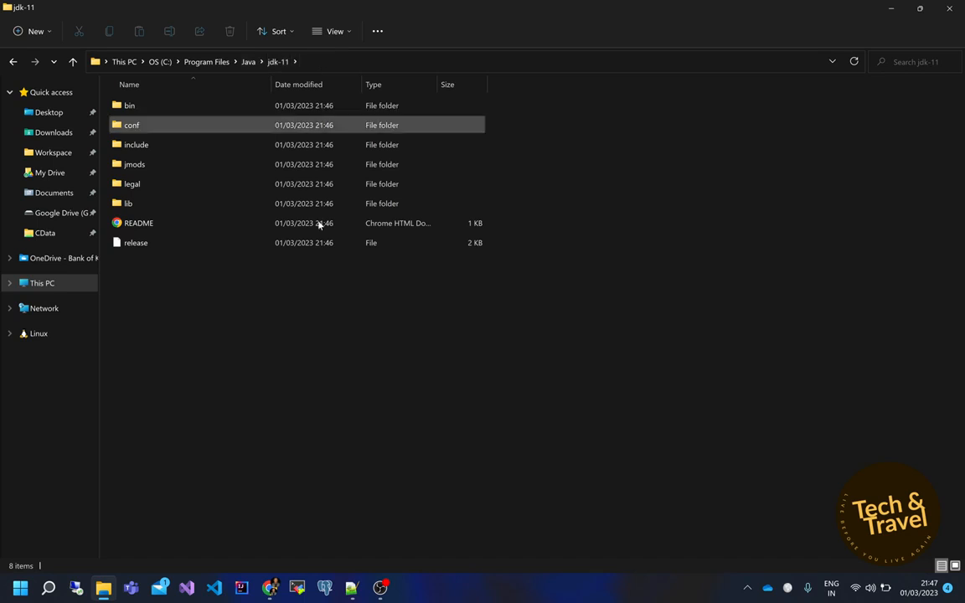
Step: Return to Notepad++ and review the Step 2 note on the JAVA_HOME path format
click(352, 590)
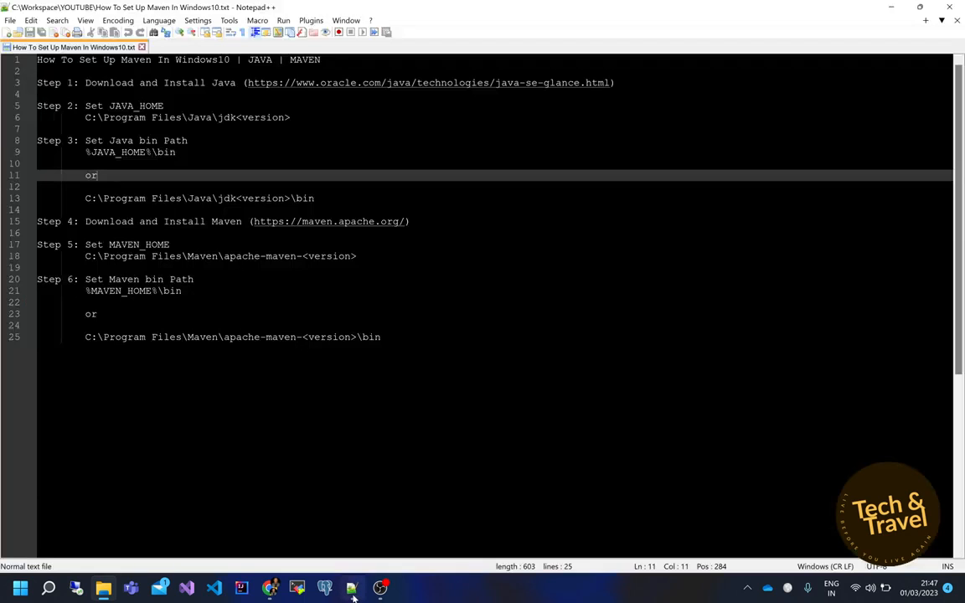
click(186, 150)
drag(85, 140, 187, 140)
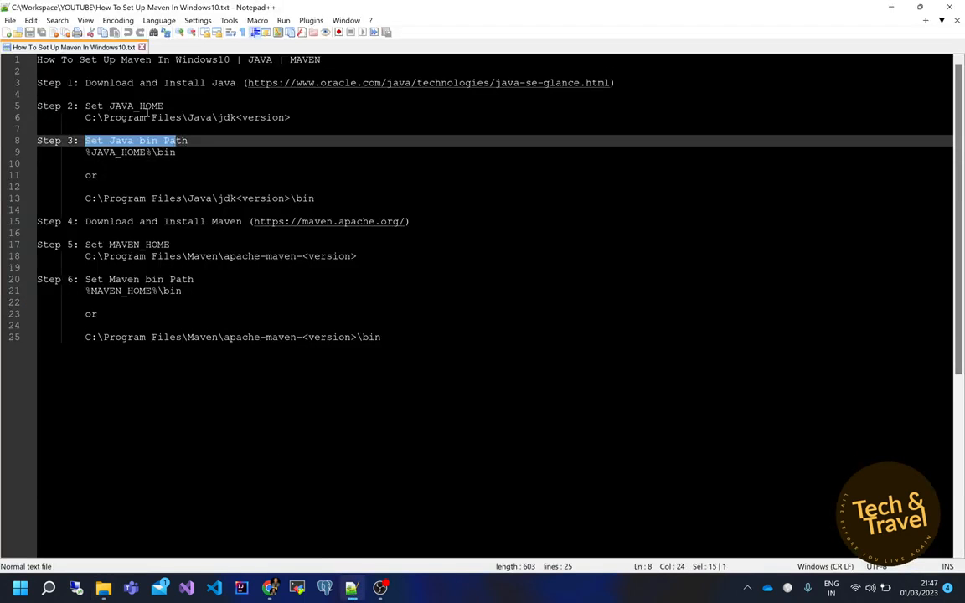
drag(85, 106, 338, 116)
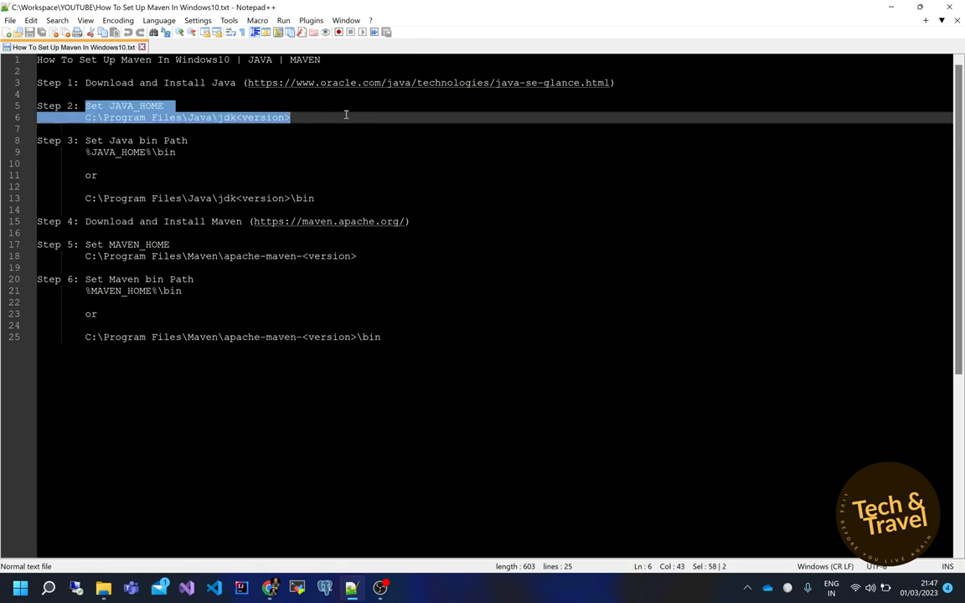
click(299, 118)
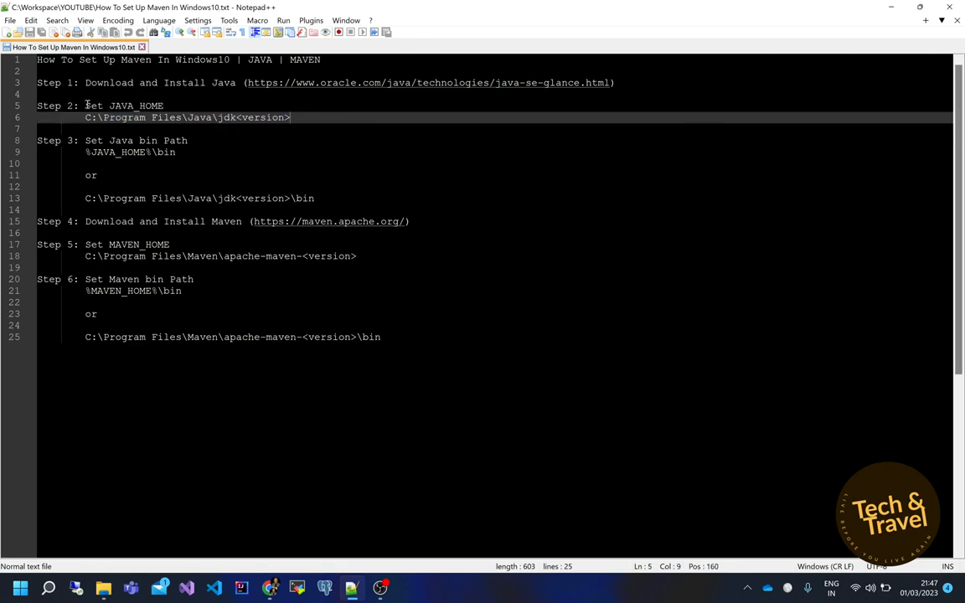
drag(85, 106, 319, 122)
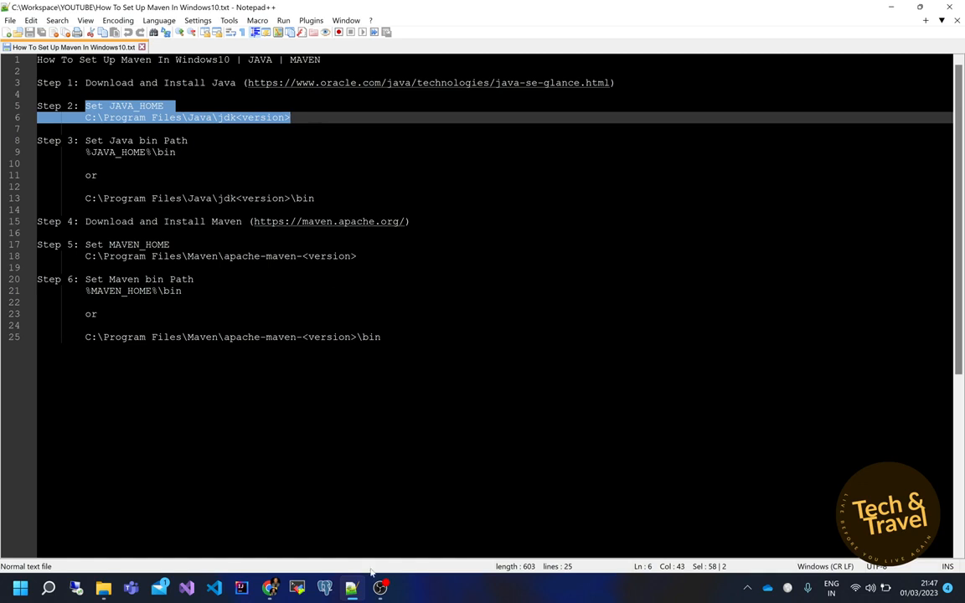
Step: Switch back to File Explorer and copy the folder path C:\Program Files\Java\jdk-11
click(104, 588)
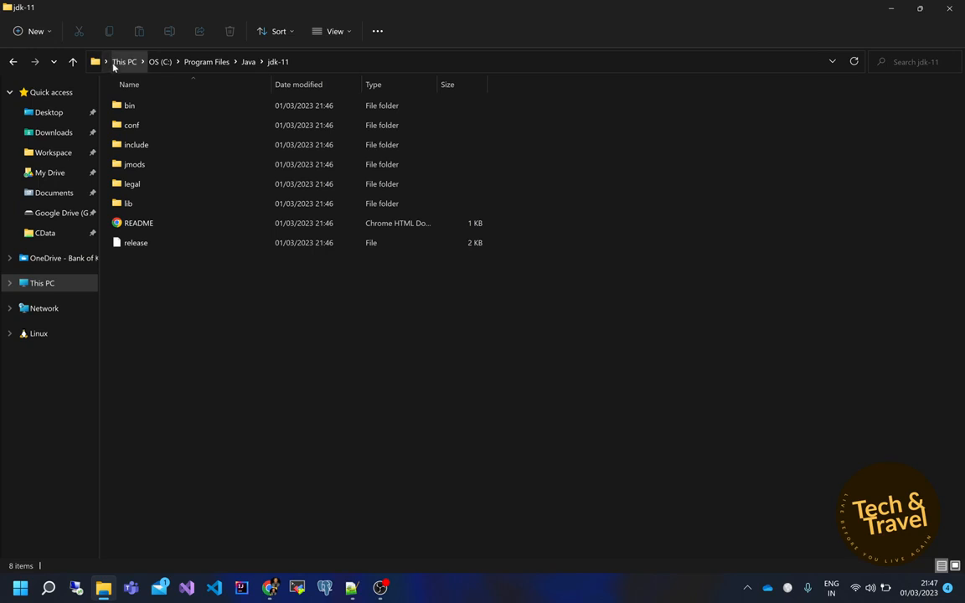
click(318, 65)
click(214, 63)
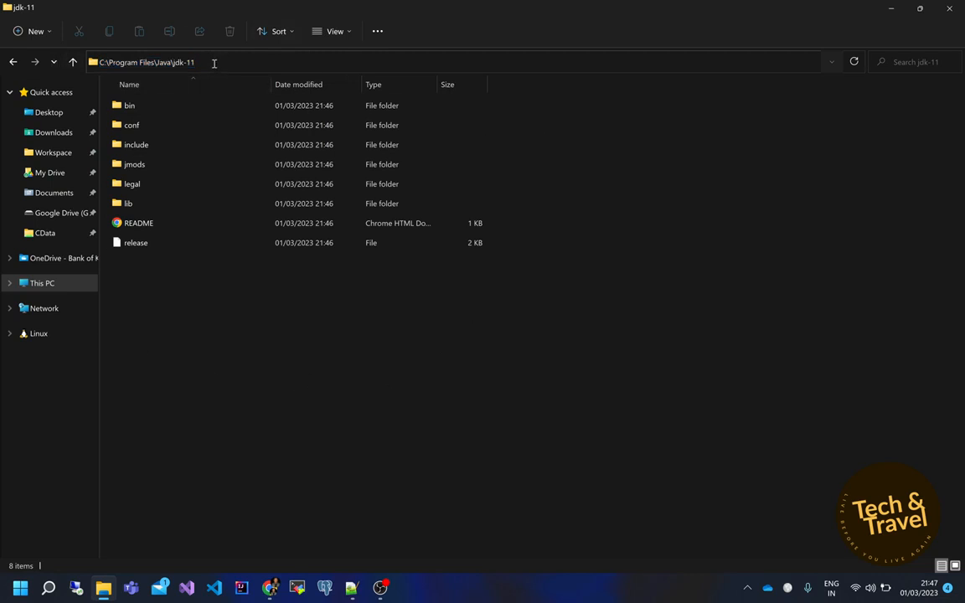
drag(214, 63, 99, 62)
right_click(140, 63)
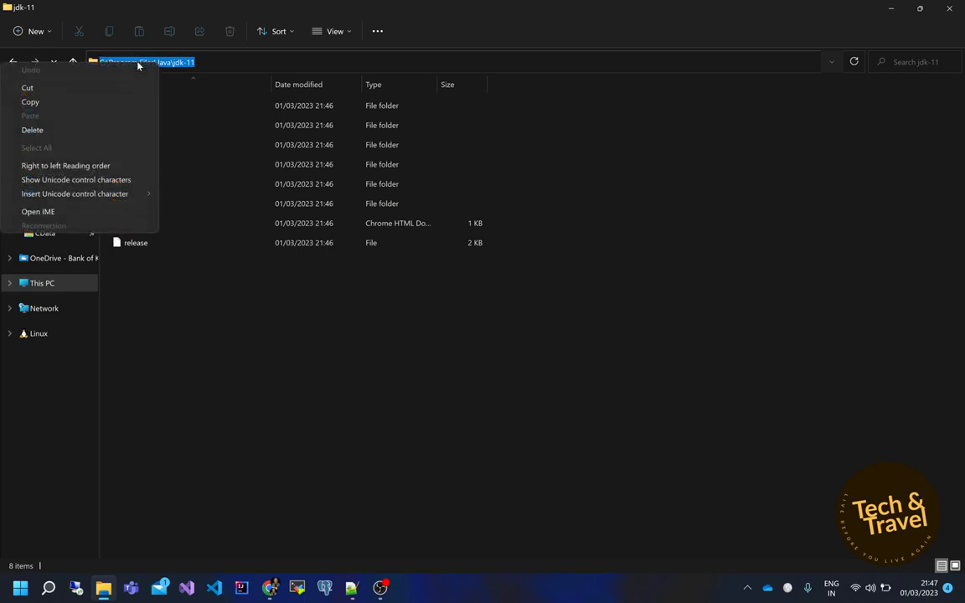
click(88, 85)
click(325, 434)
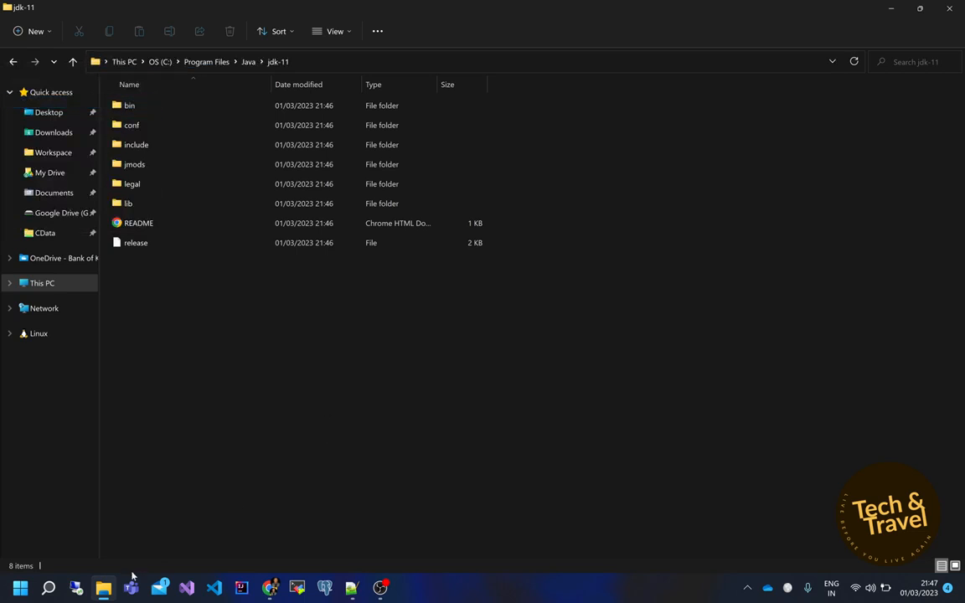
Step: Open the Windows environment variables settings and select the existing JAVA_HOME entry among the system variables
click(48, 587)
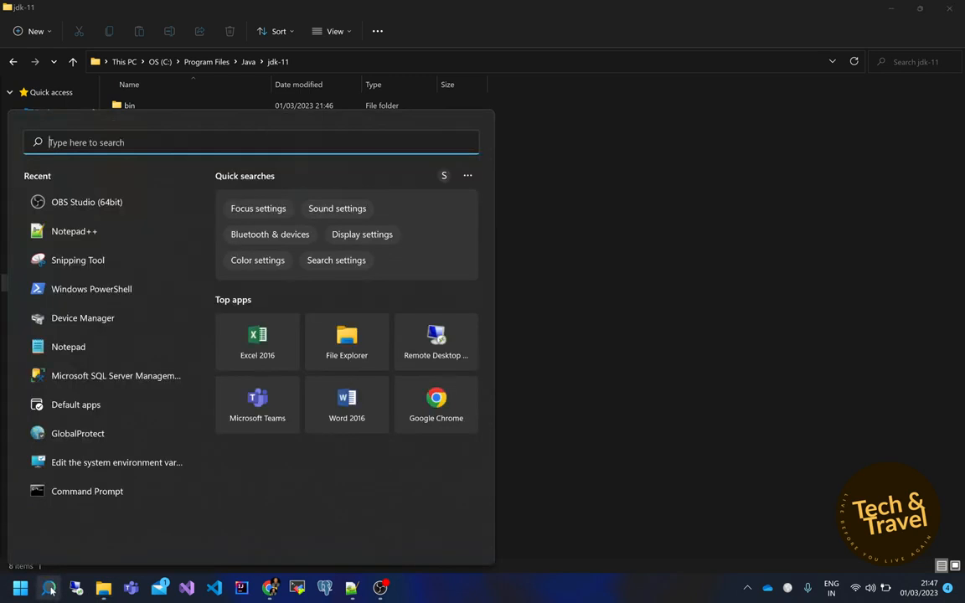
text(sys)
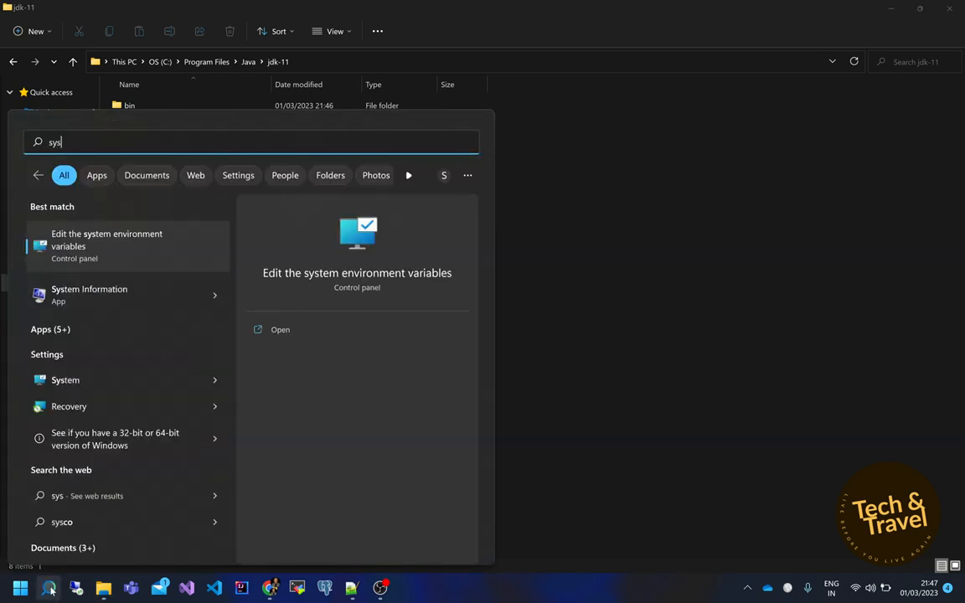
click(105, 245)
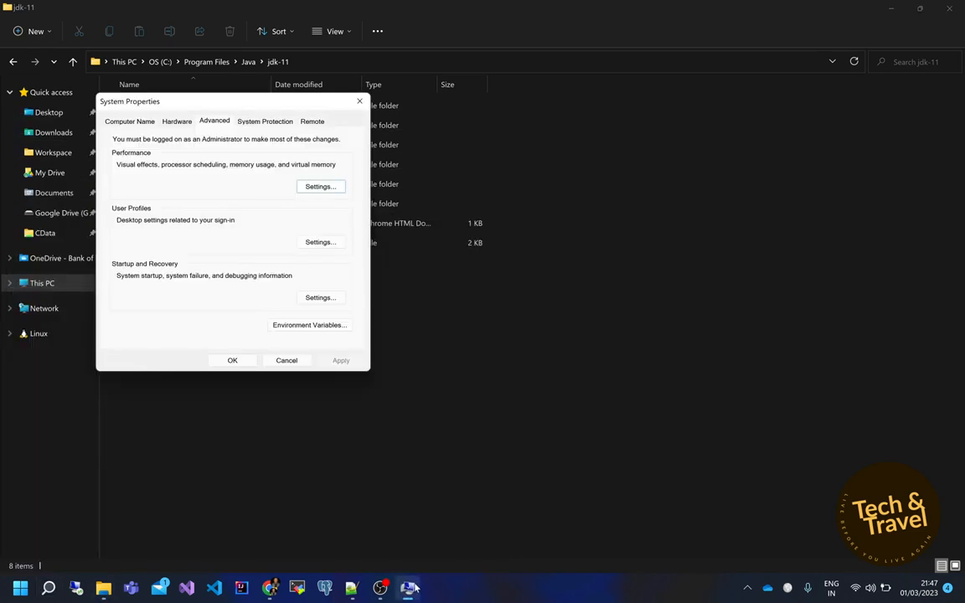
click(308, 326)
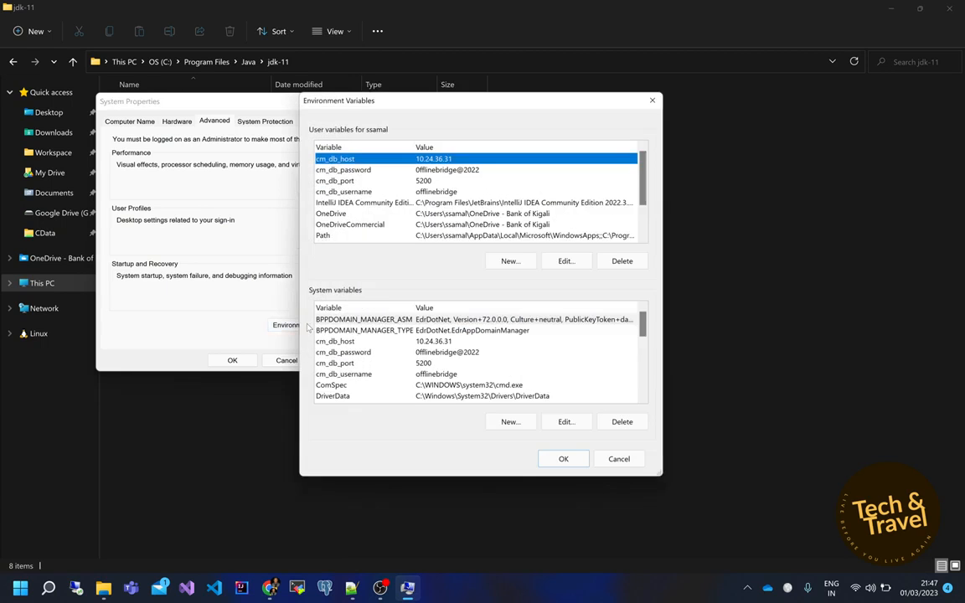
scroll(431, 355, down, 1)
scroll(431, 352, down, 1)
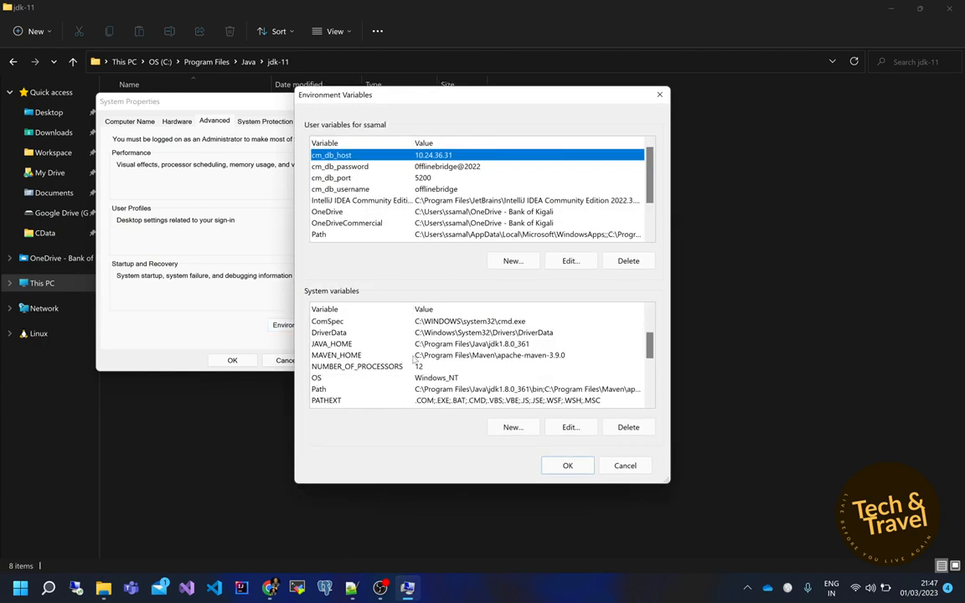
click(344, 344)
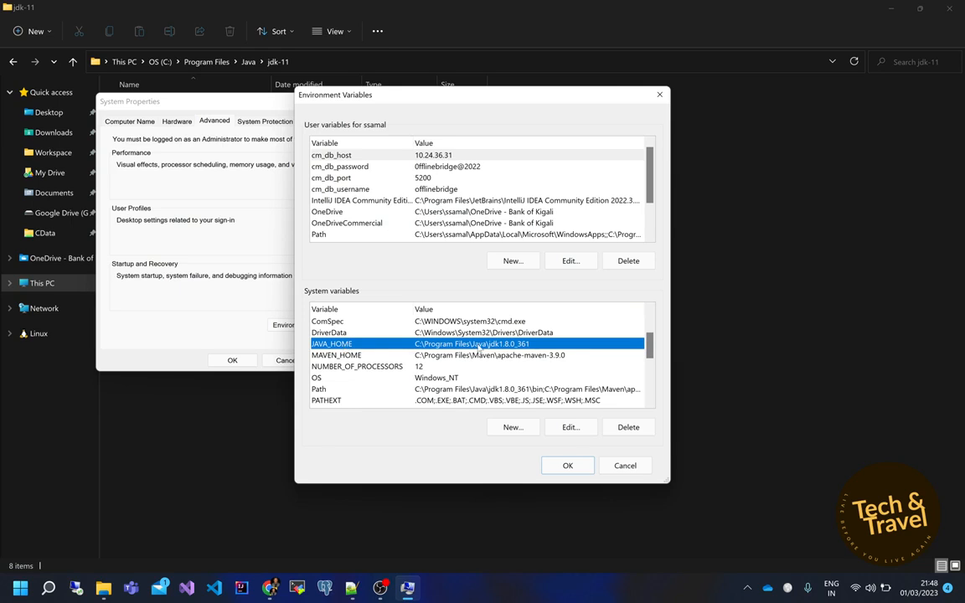
Step: Fill in a new system variable JAVA_HOME with the value C:\Program Files\Java\jdk-11, and cancel without saving it
click(513, 427)
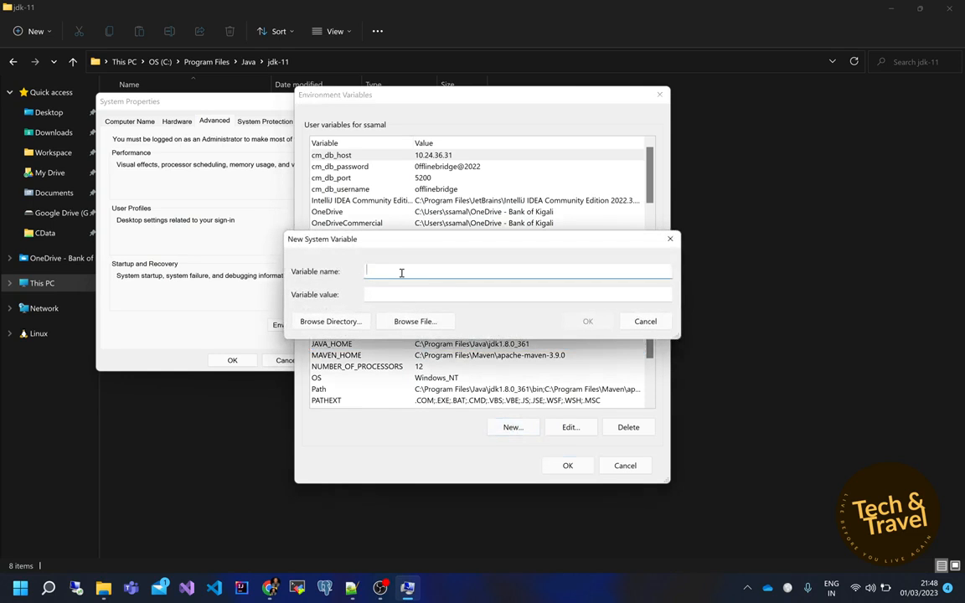
text(JAVA_HOME)
click(385, 294)
key(ctrl+v)
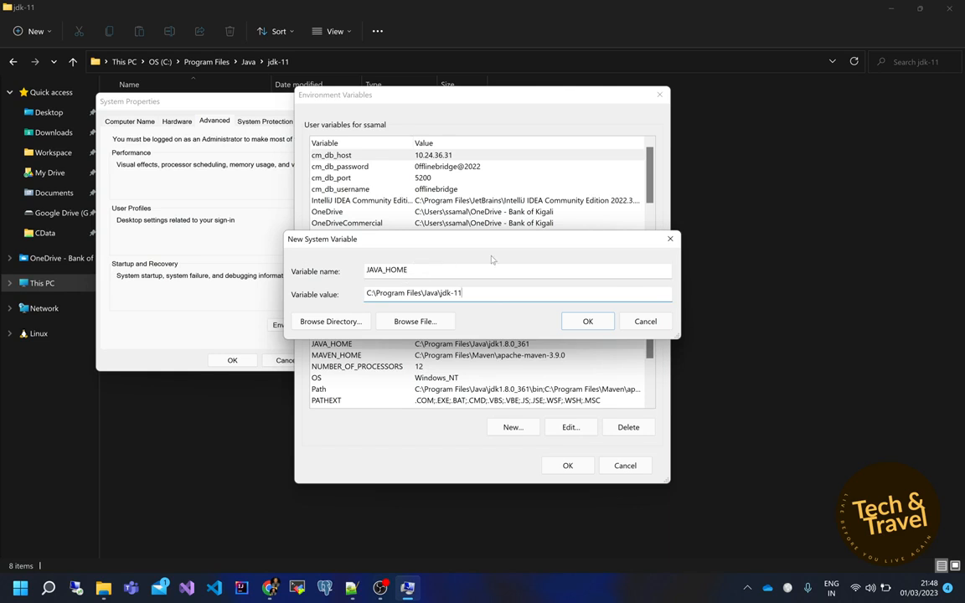
click(655, 324)
Step: Switch to Notepad++ and review the Step 3 note on the Java bin path %JAVA_HOME%\bin
click(353, 588)
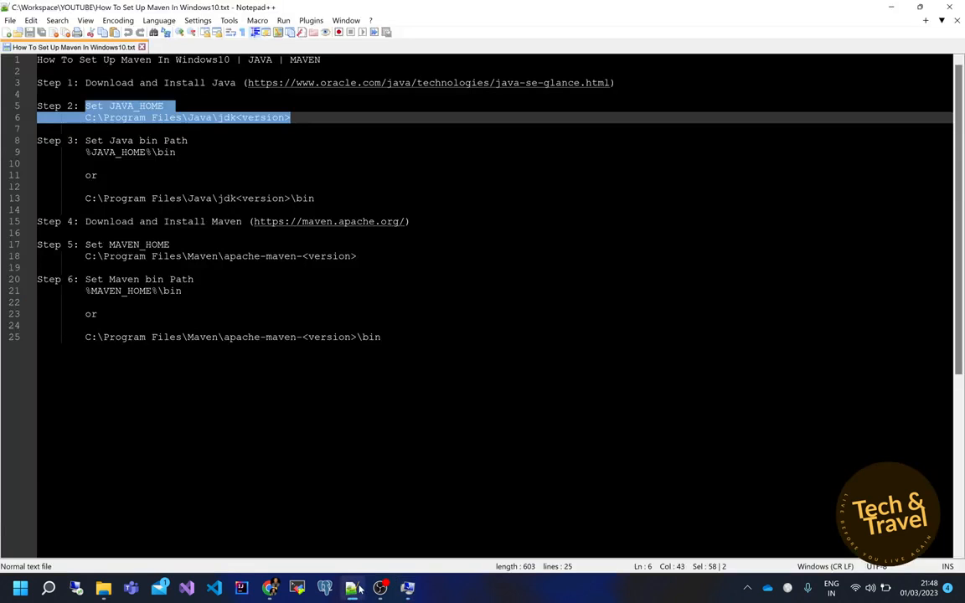
drag(79, 141, 200, 153)
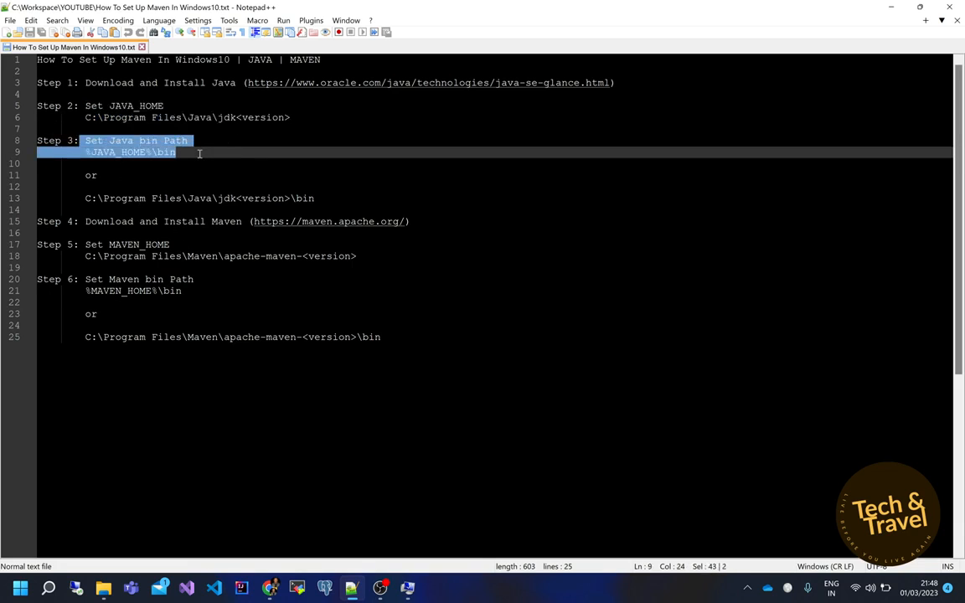
click(200, 153)
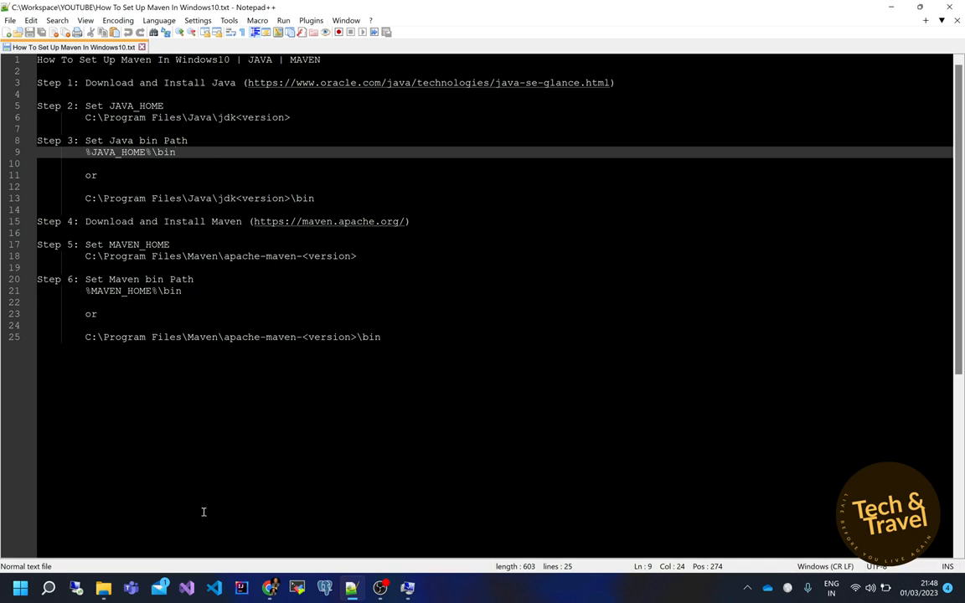
Step: Switch to File Explorer, open the bin folder of jdk-11 and select its full path C:\Program Files\Java\jdk-11\bin
click(103, 587)
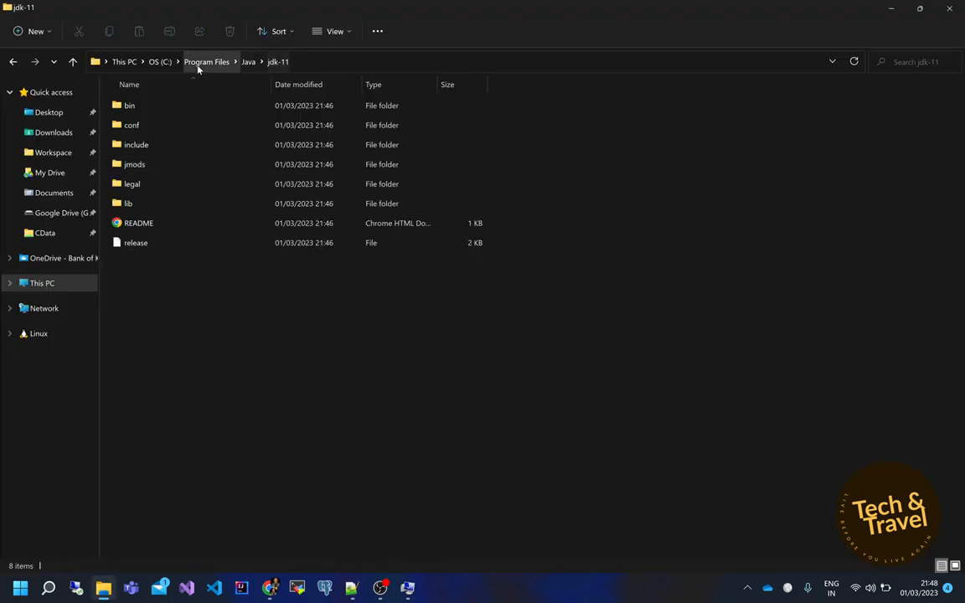
double_click(154, 105)
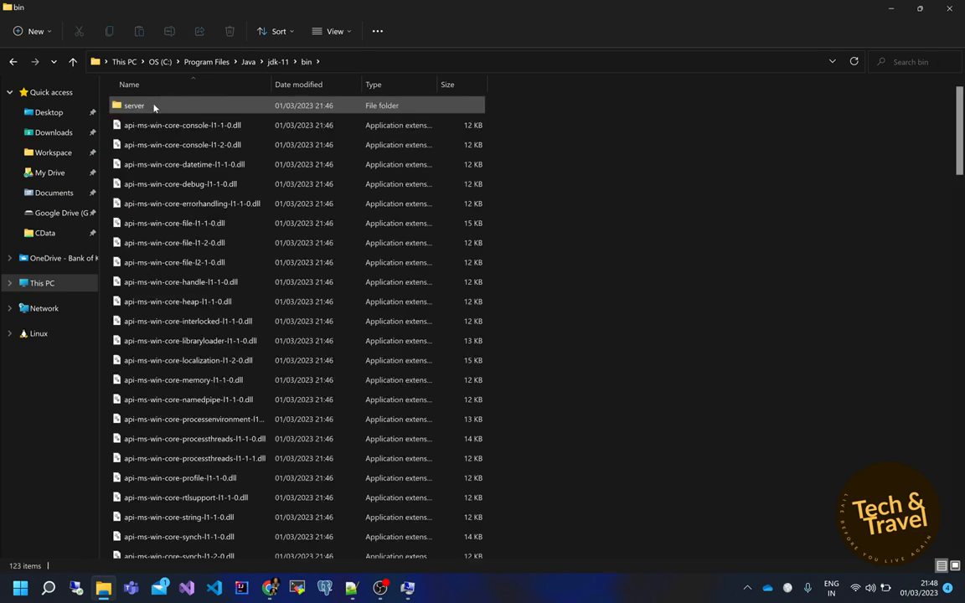
click(343, 61)
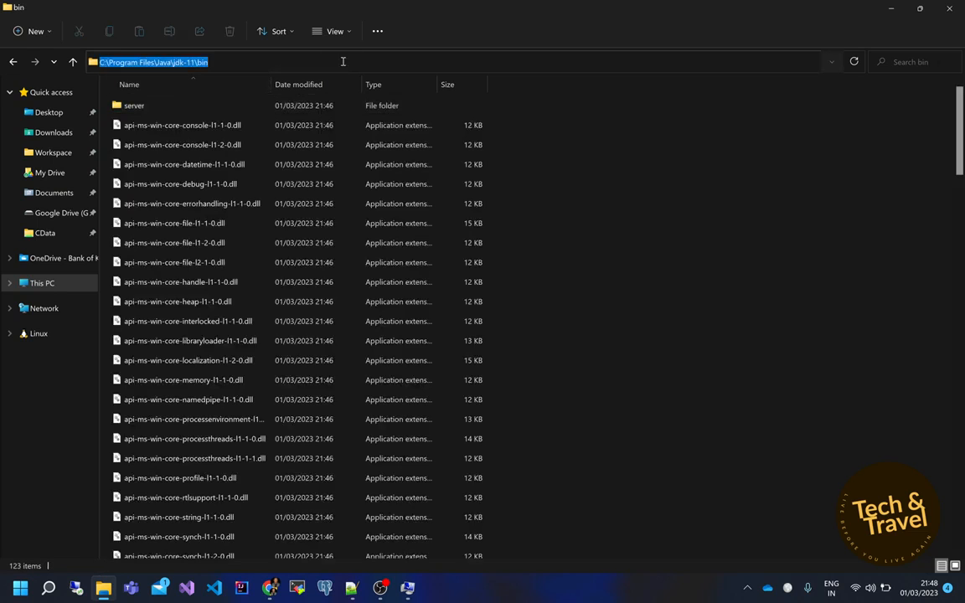
click(890, 8)
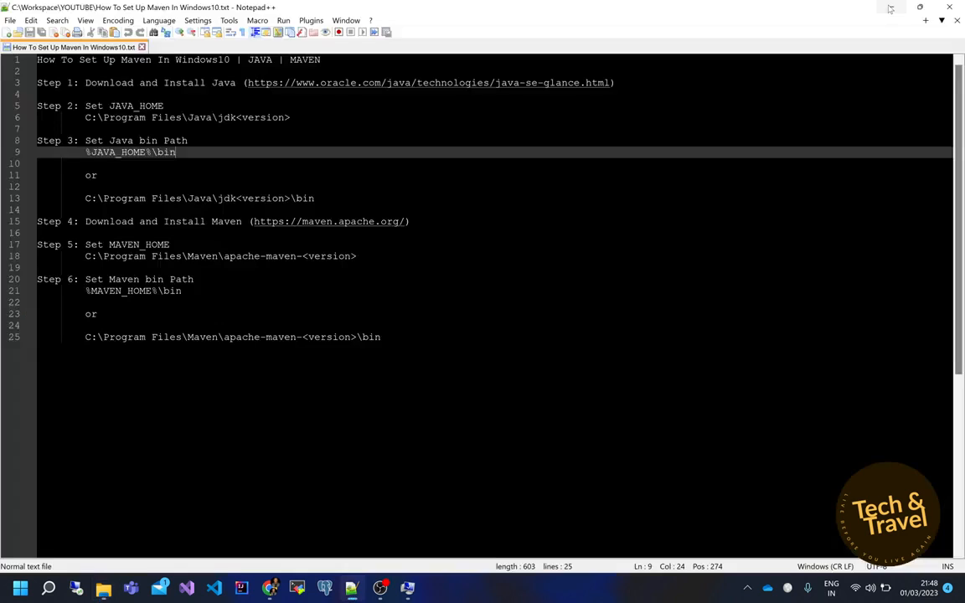
Step: Return to the environment variables and open the system Path variable for editing
click(407, 588)
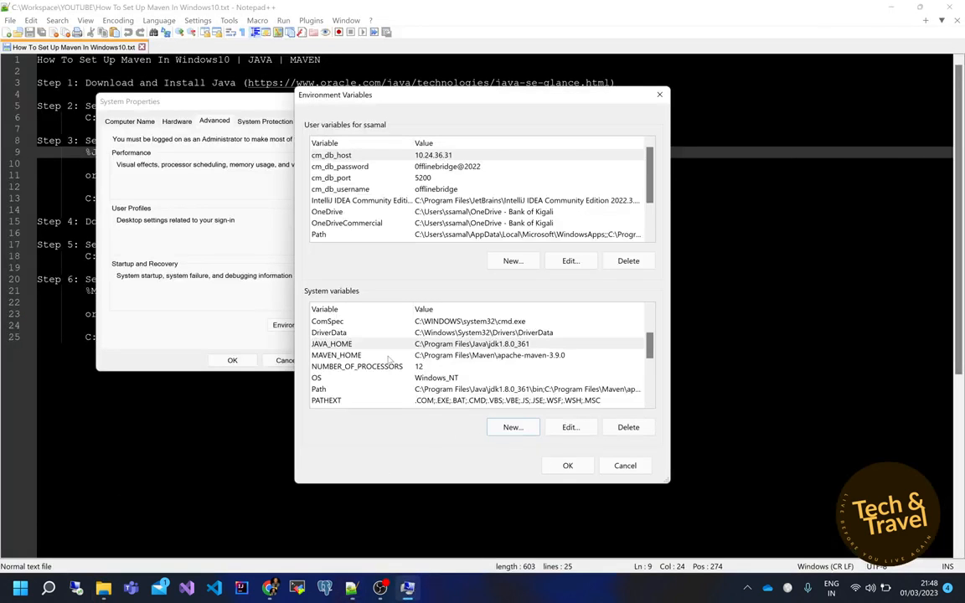
click(338, 345)
scroll(333, 352, down, 1)
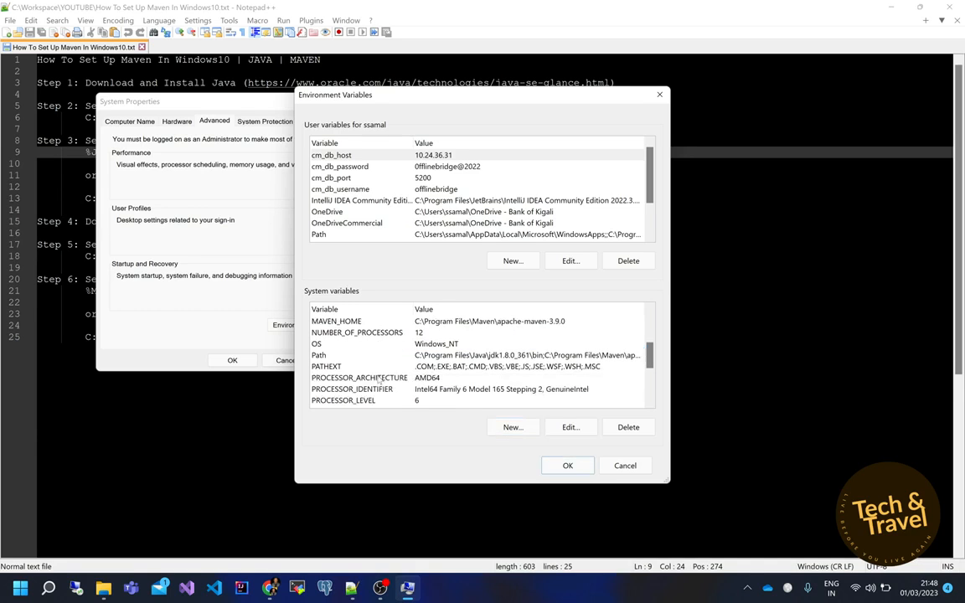
click(318, 356)
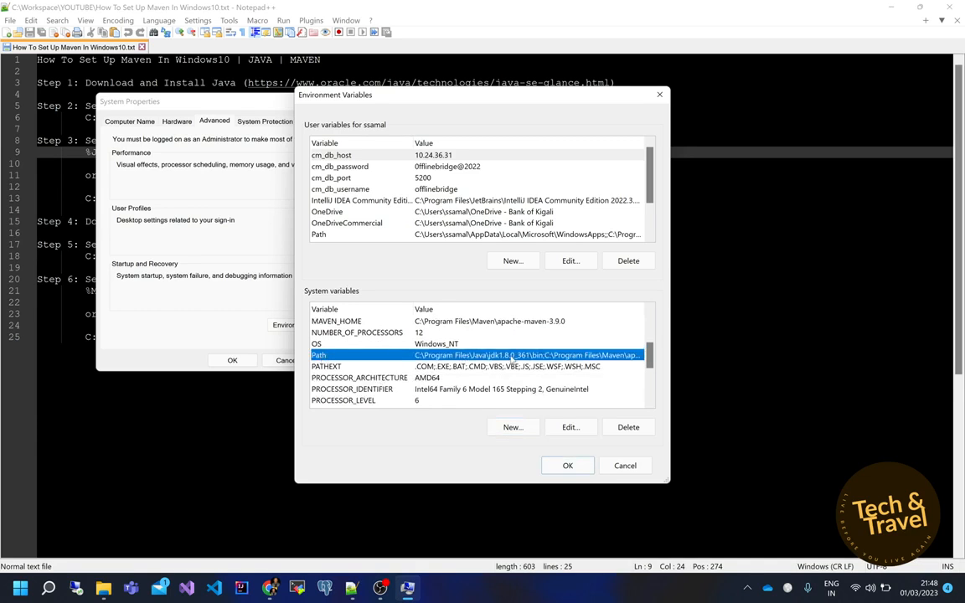
click(570, 427)
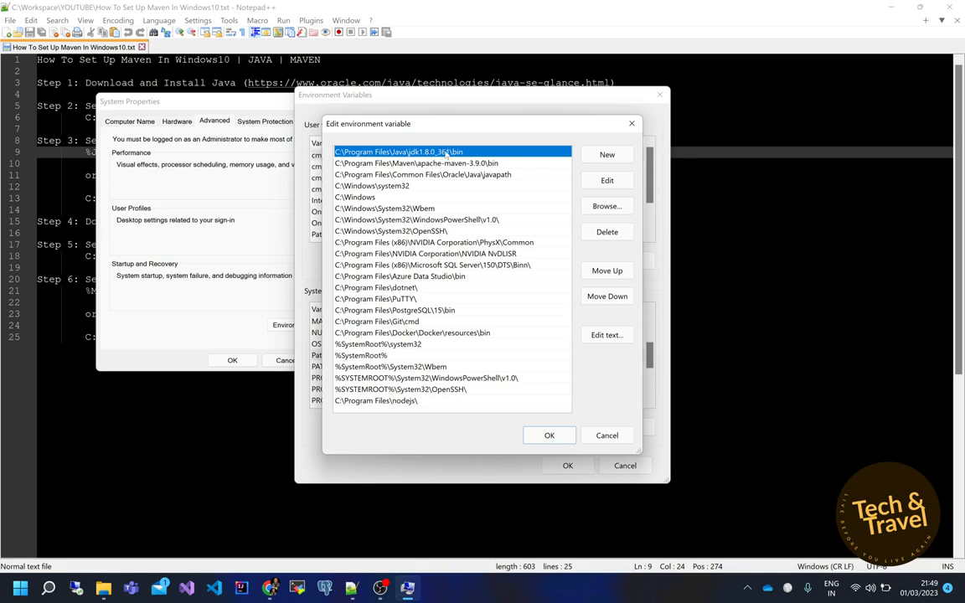
Step: Start a new entry in the Path list, discard it and close all the system settings dialogs without saving
click(607, 155)
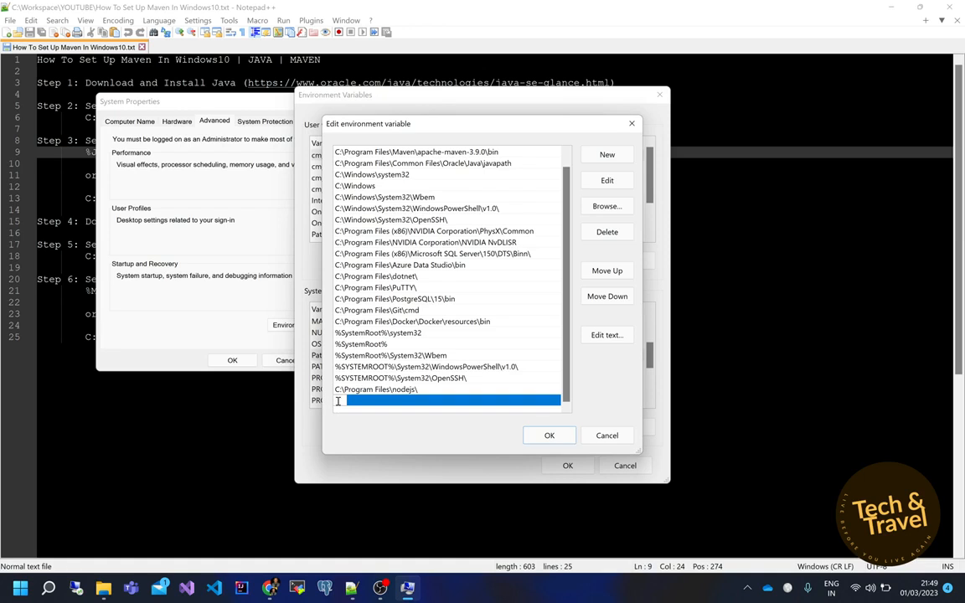
key(Escape)
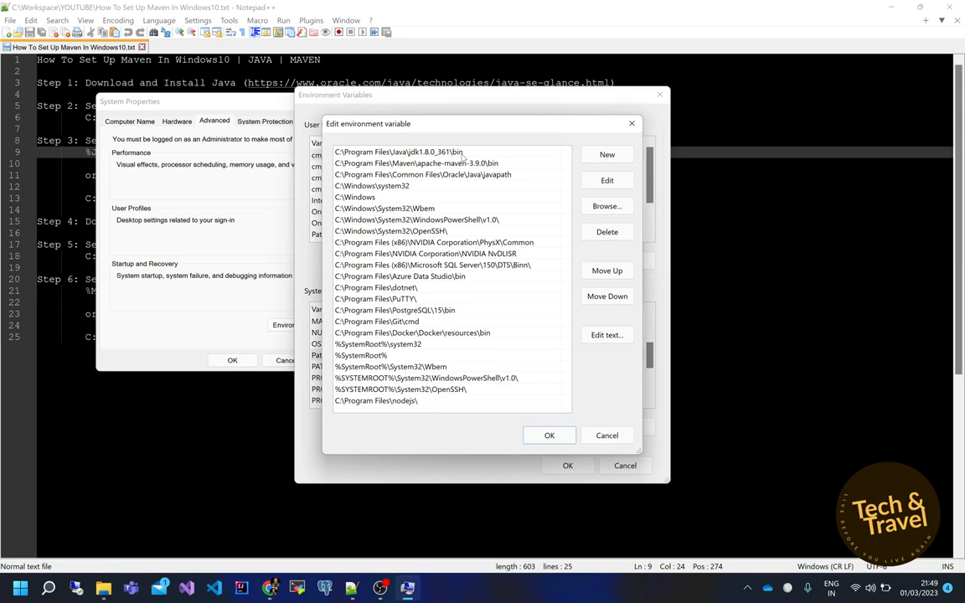
click(610, 439)
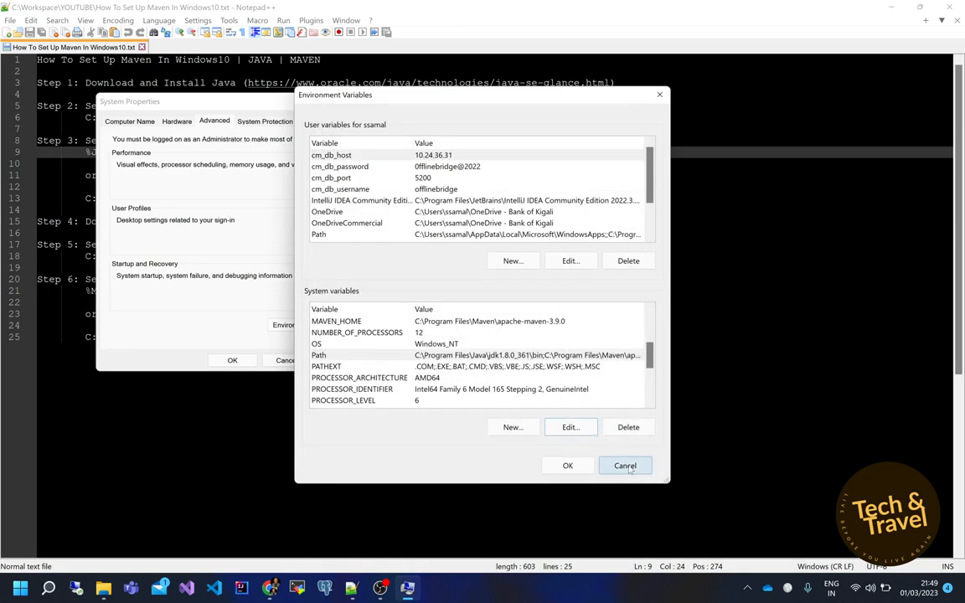
click(625, 466)
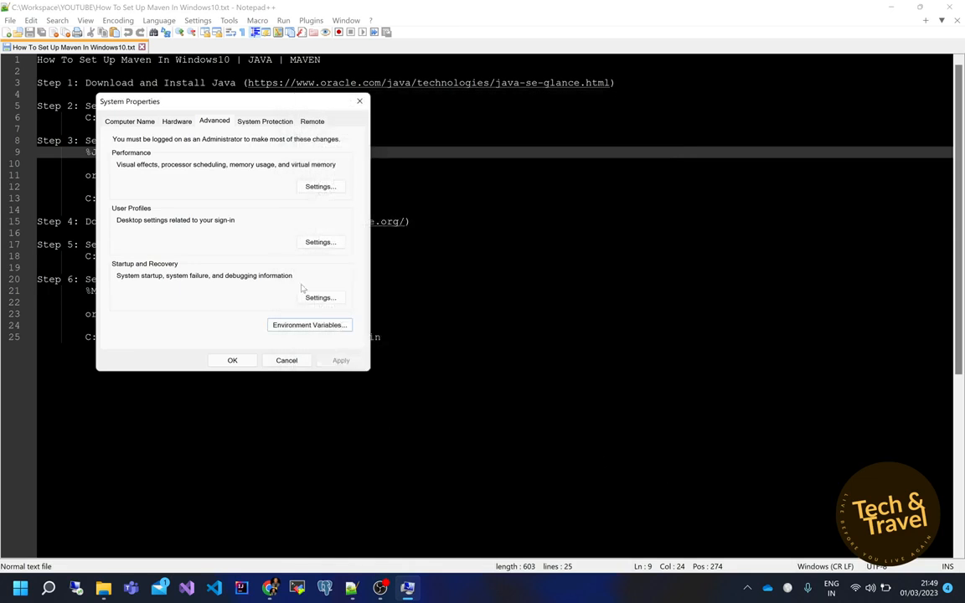
click(359, 101)
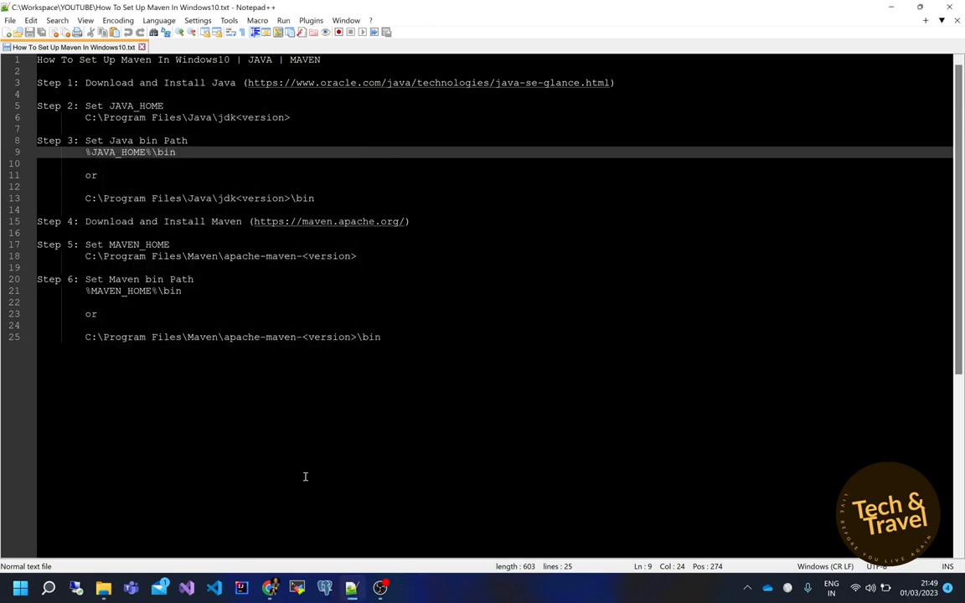
Step: Open Command Prompt, check the installed Java version with java -version and examine the output
click(48, 589)
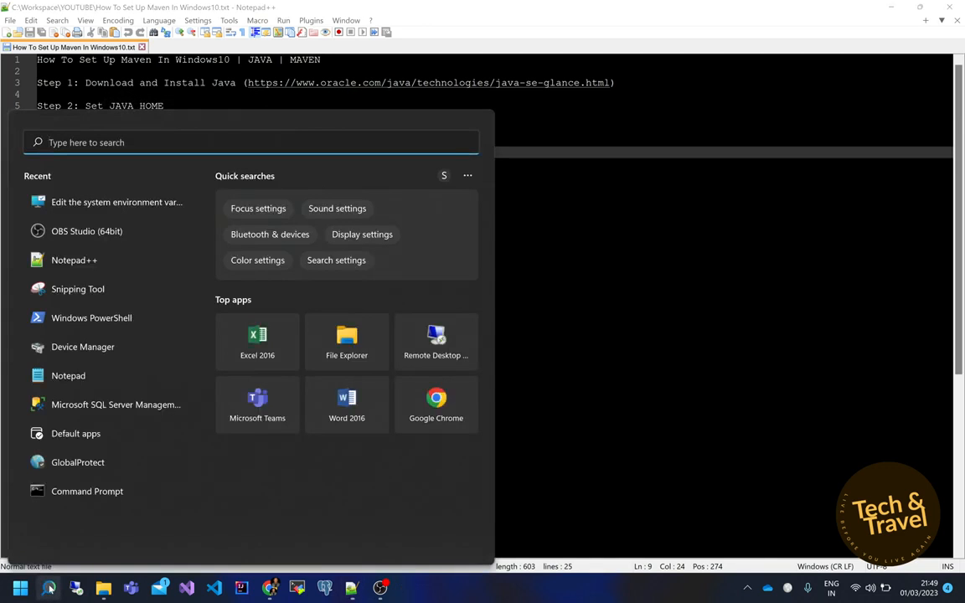
text(cmd)
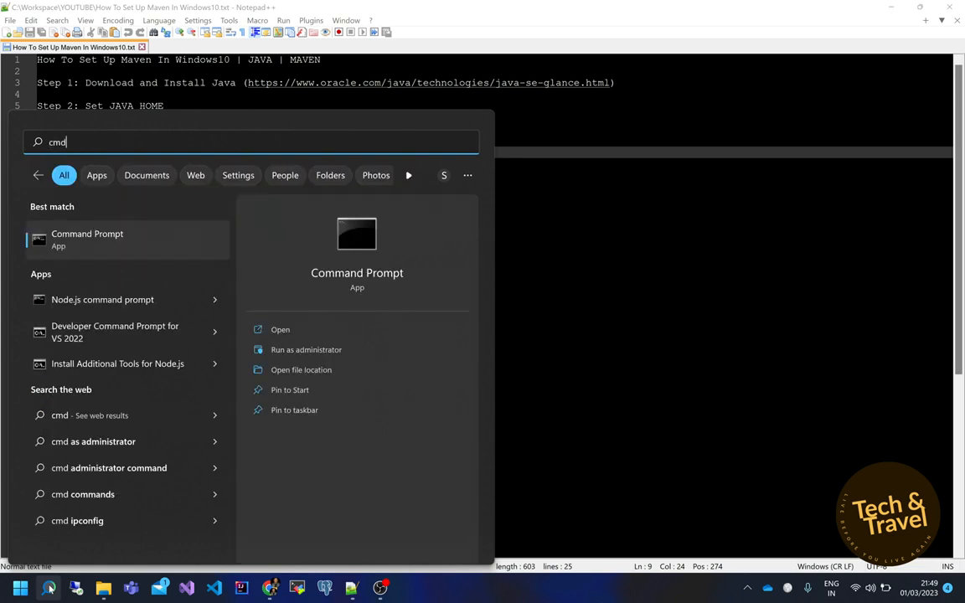
click(108, 249)
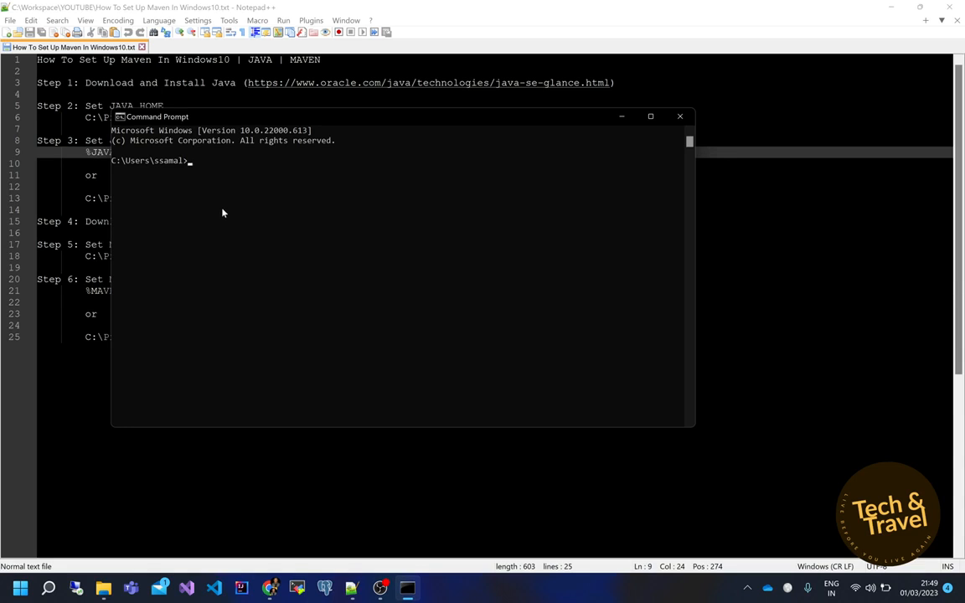
text(java -version)
key(Return)
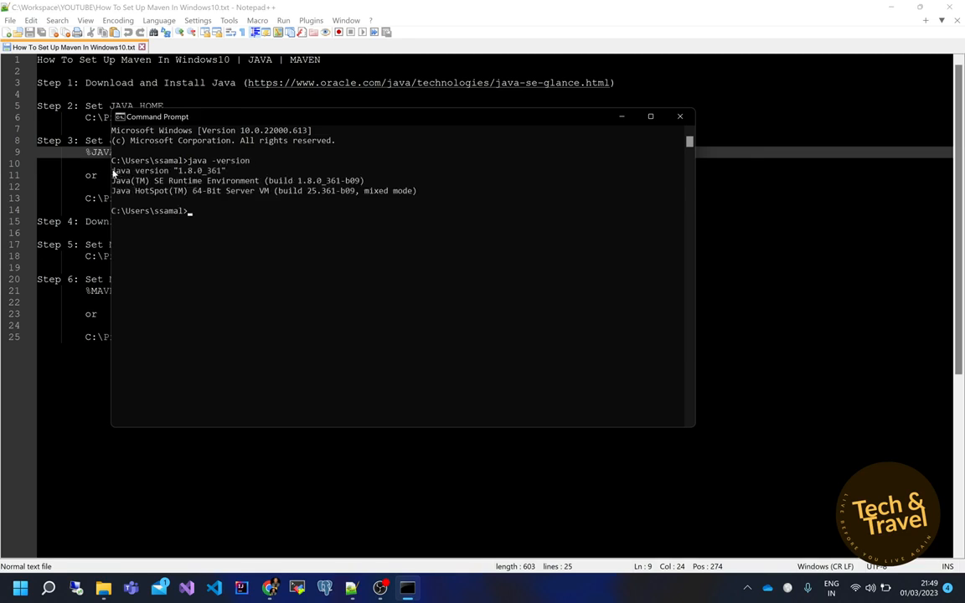
drag(112, 172, 427, 193)
click(427, 192)
click(619, 116)
click(127, 168)
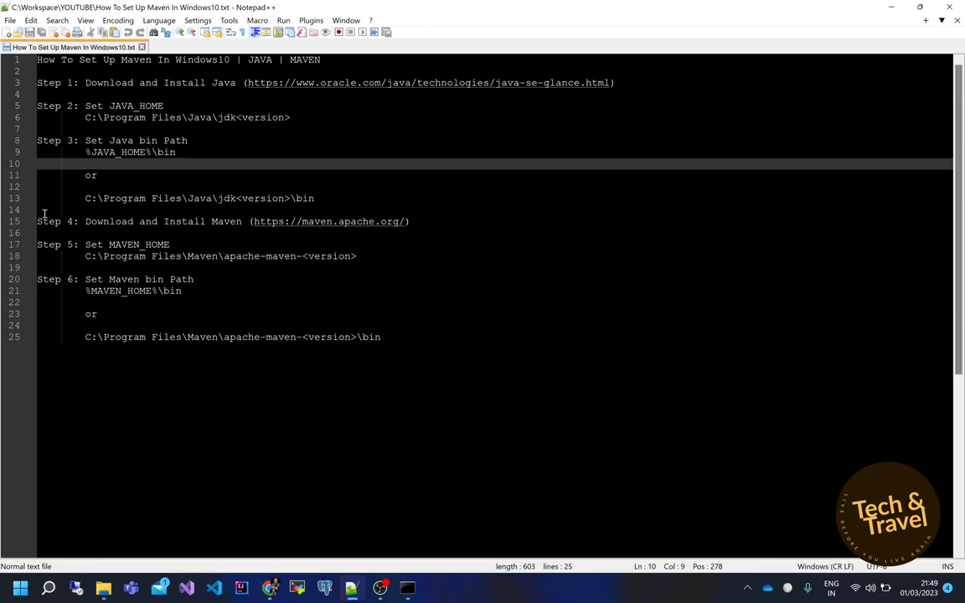
drag(43, 211, 428, 224)
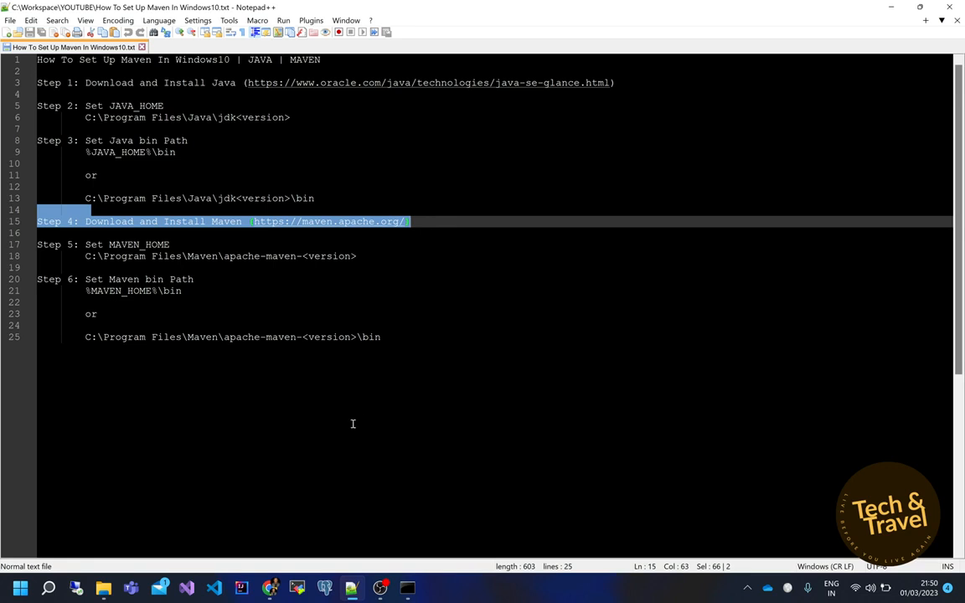
Step: Switch to Chrome and locate the binary zip archive apache-maven-3.9.0-bin.zip on the Maven download page
click(268, 587)
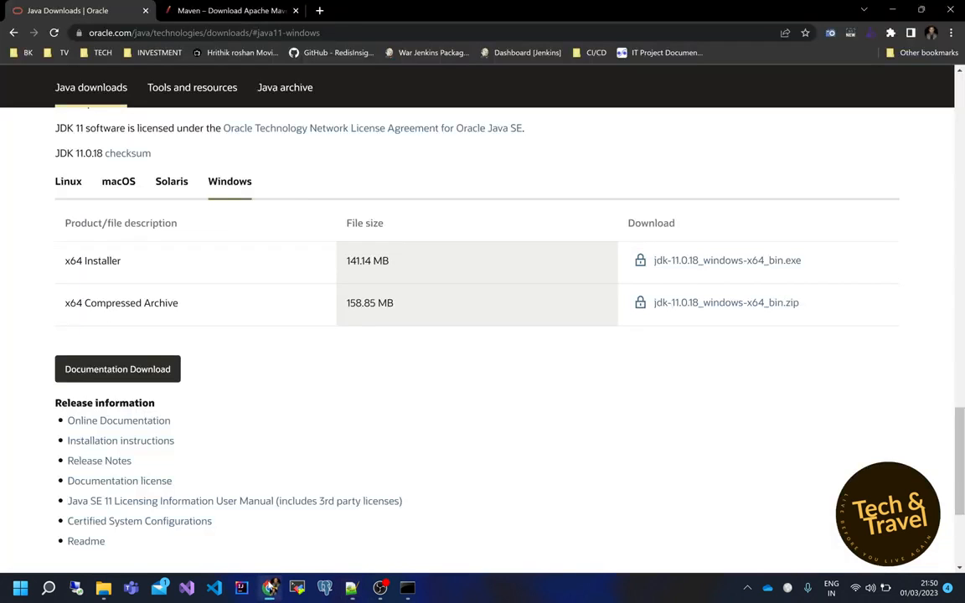
click(232, 12)
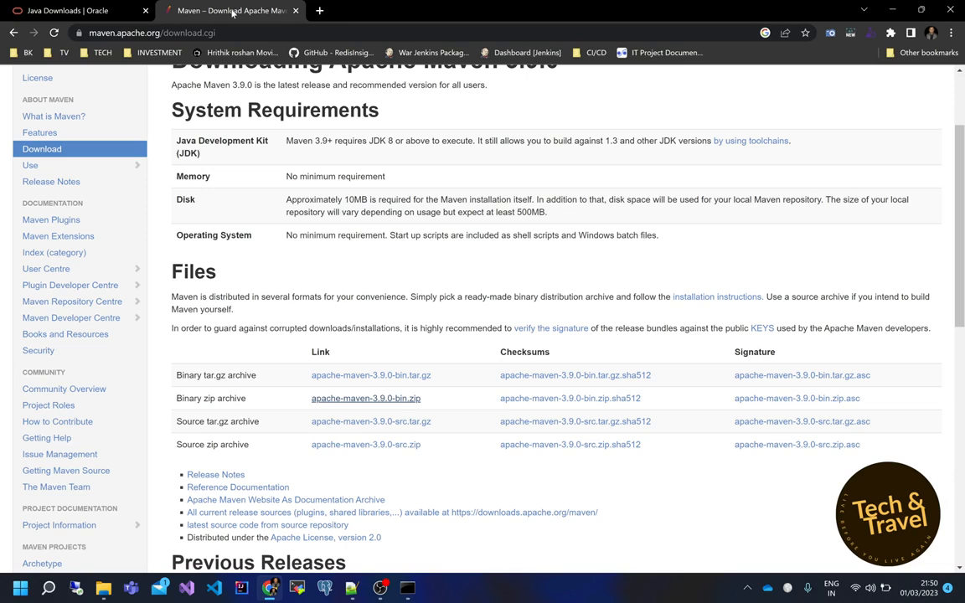
click(213, 31)
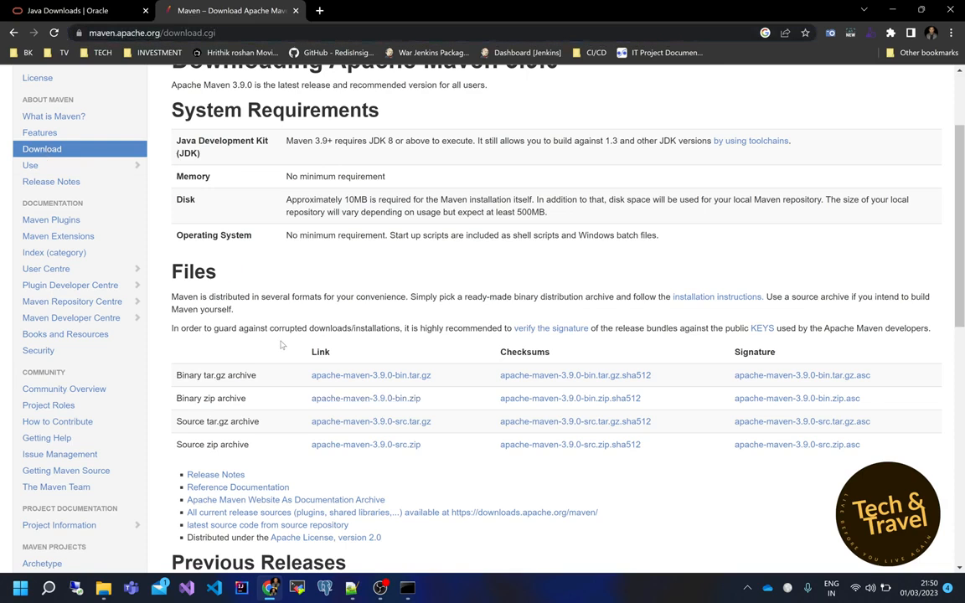
scroll(279, 340, down, 3)
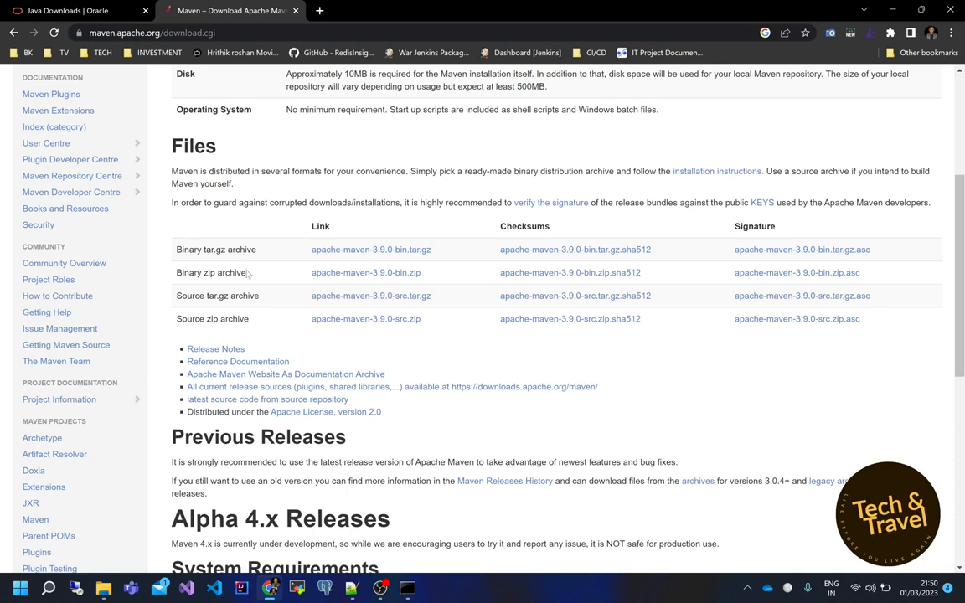
drag(173, 286, 440, 276)
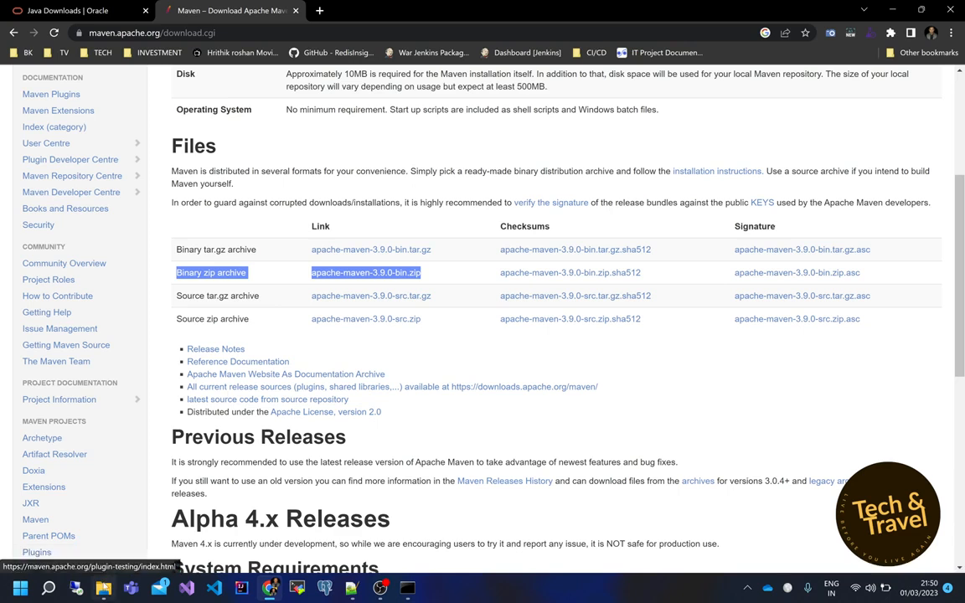
Step: Switch to File Explorer and extract the apache-maven-3.9.0-bin zip in Downloads to the suggested destination folder
mouse_move(102, 589)
click(96, 524)
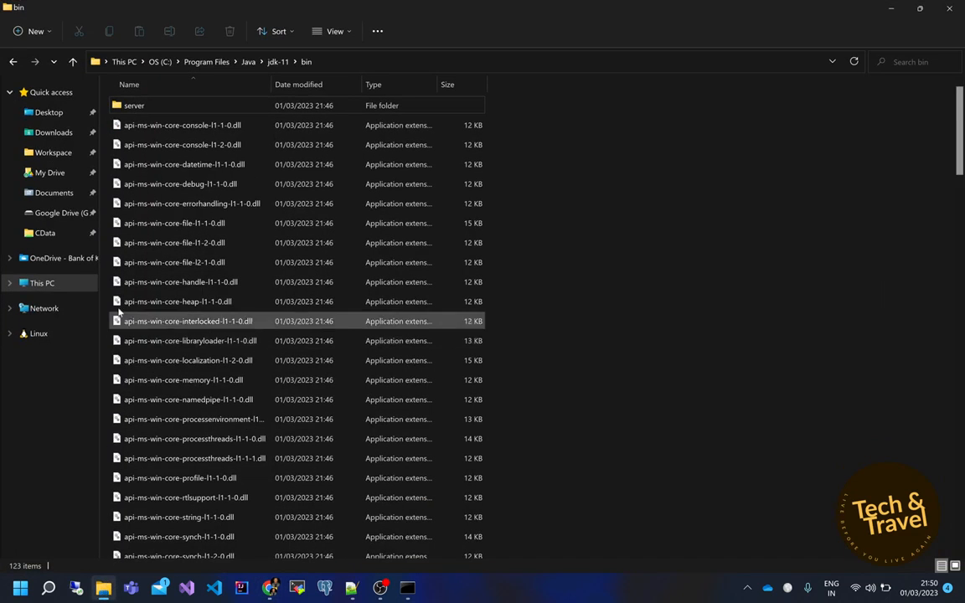
click(52, 134)
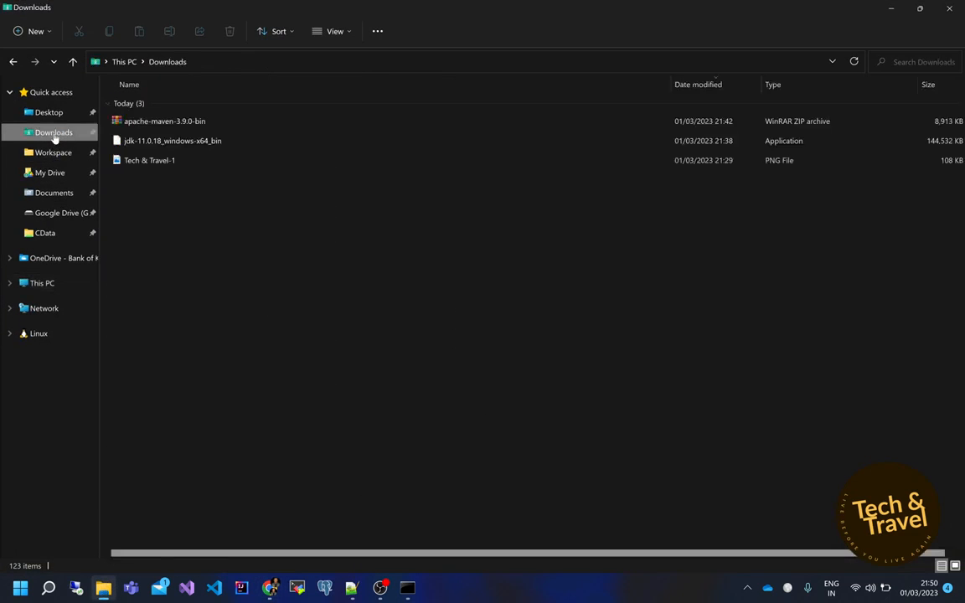
click(201, 121)
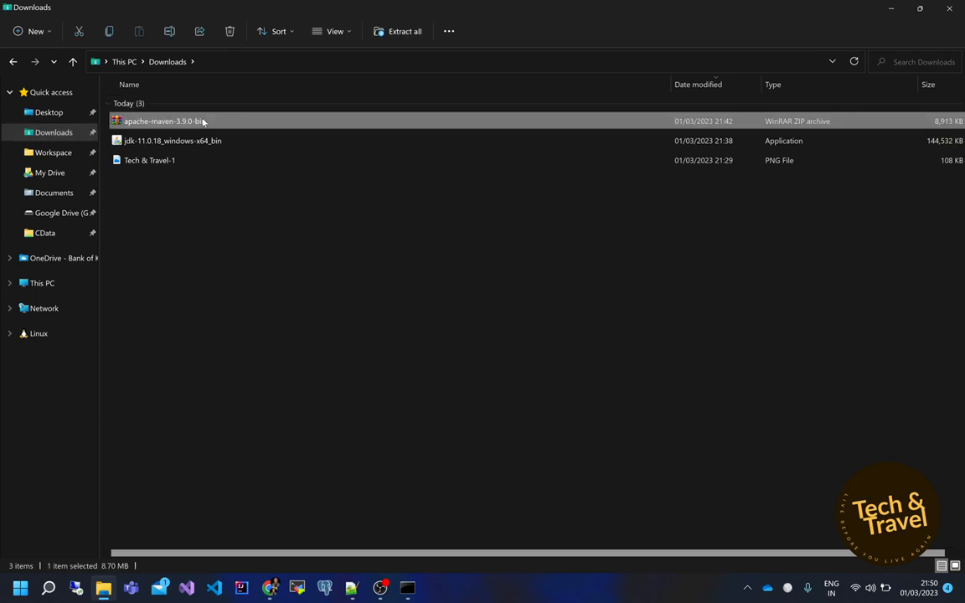
right_click(202, 121)
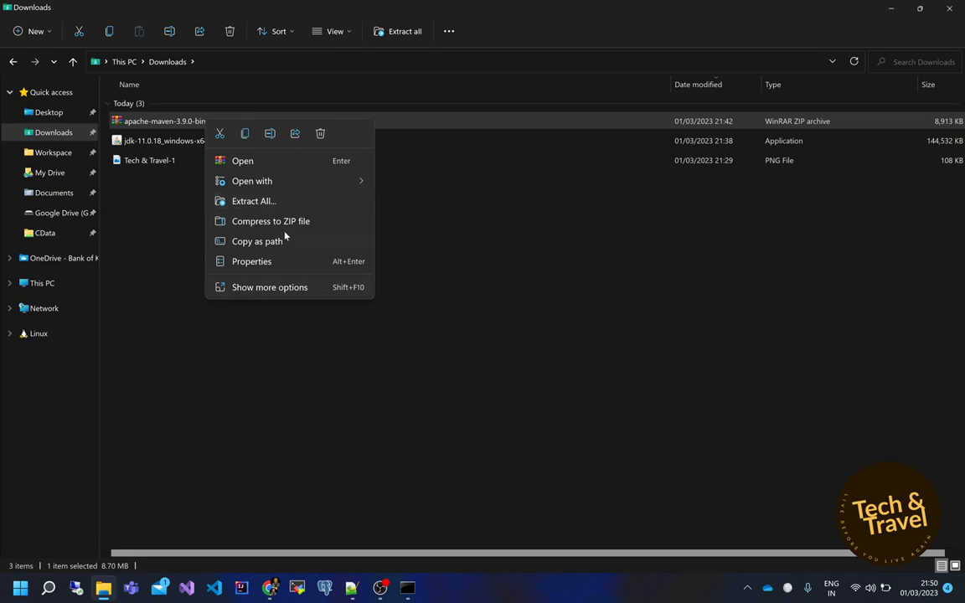
click(299, 201)
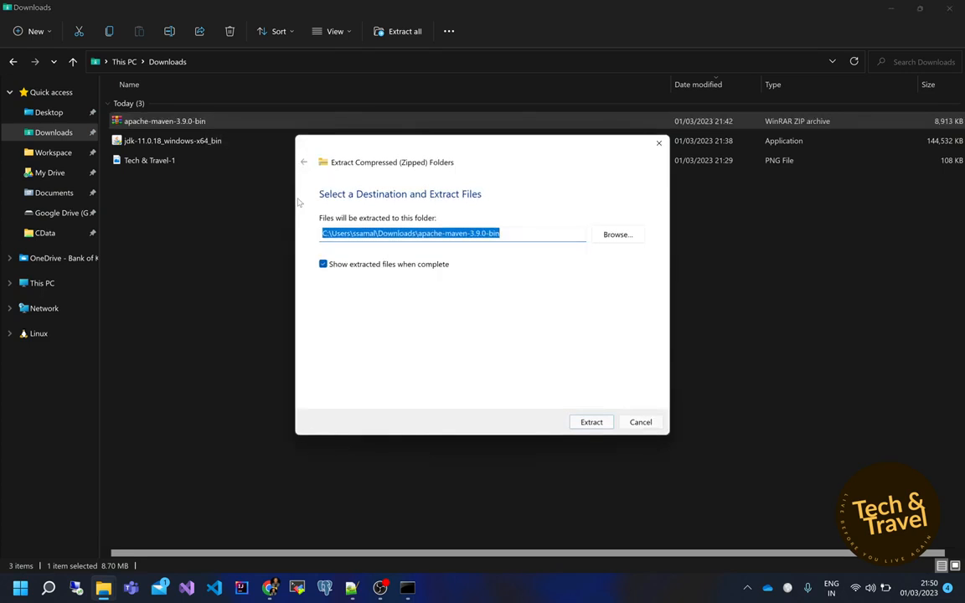
click(591, 422)
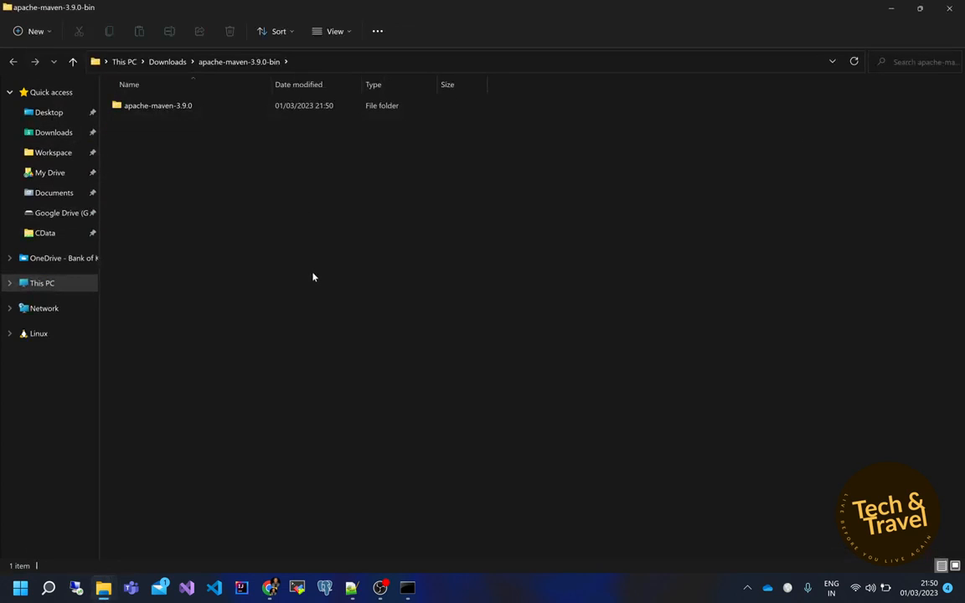
Step: Look inside the extracted apache-maven-3.9.0 folder and return to its parent folder apache-maven-3.9.0-bin
double_click(166, 107)
click(253, 62)
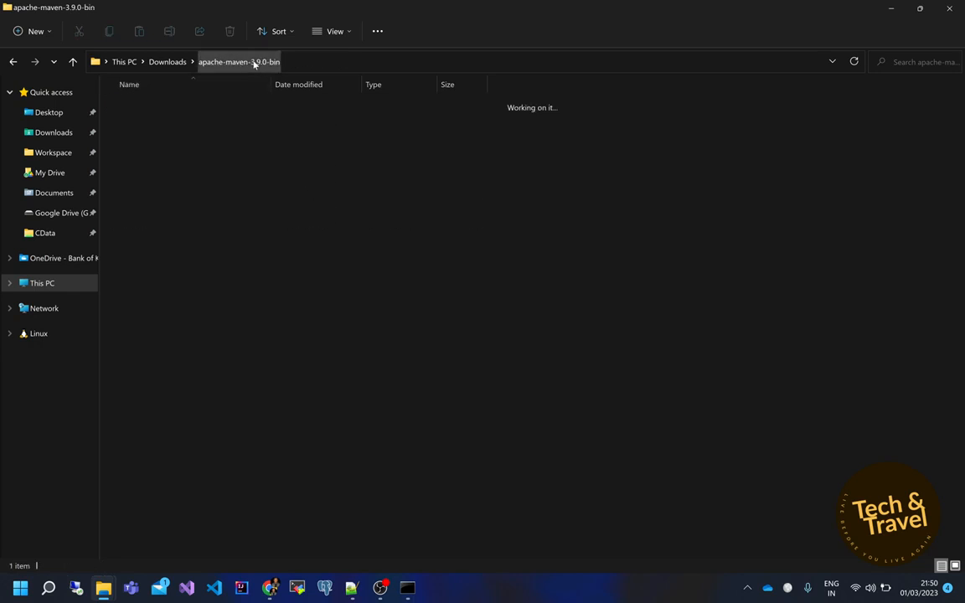
right_click(187, 108)
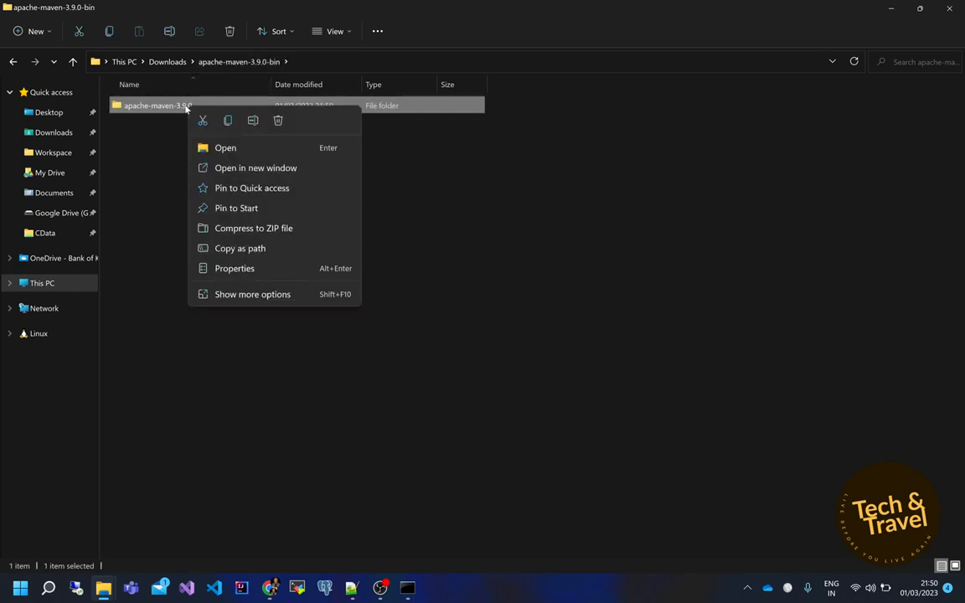
click(115, 156)
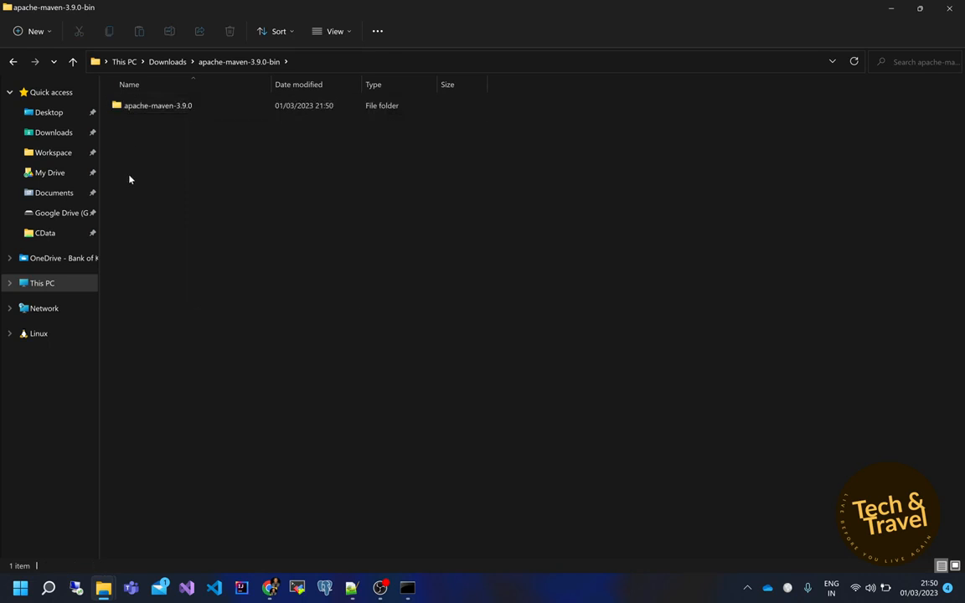
Step: Open the Maven folder under Program Files on the C: drive
click(57, 288)
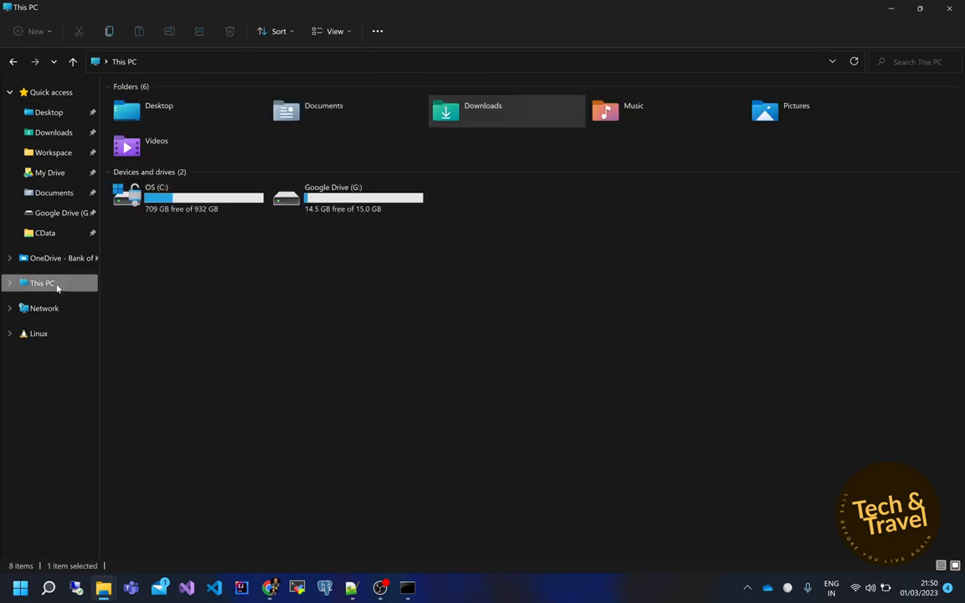
double_click(191, 192)
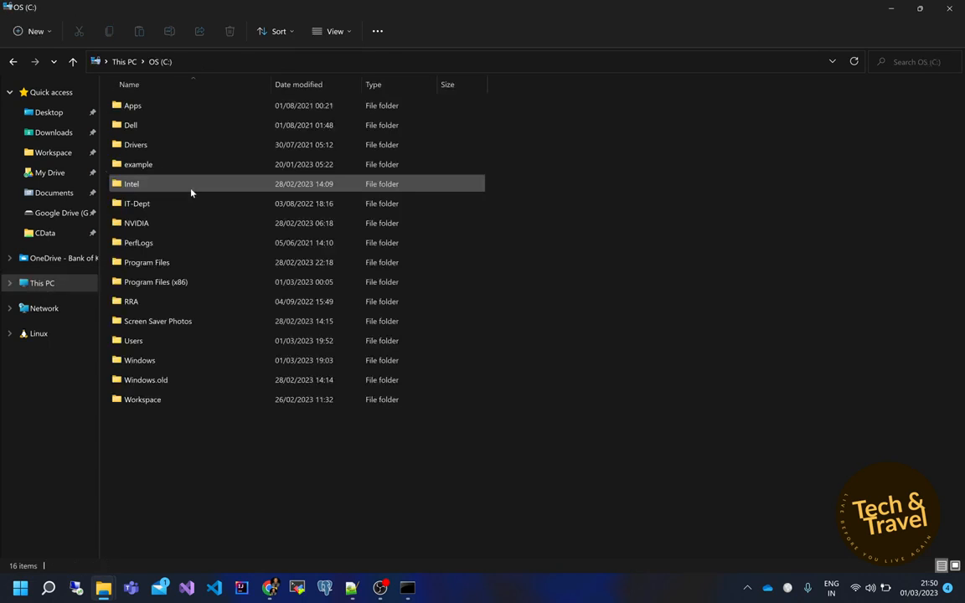
double_click(167, 262)
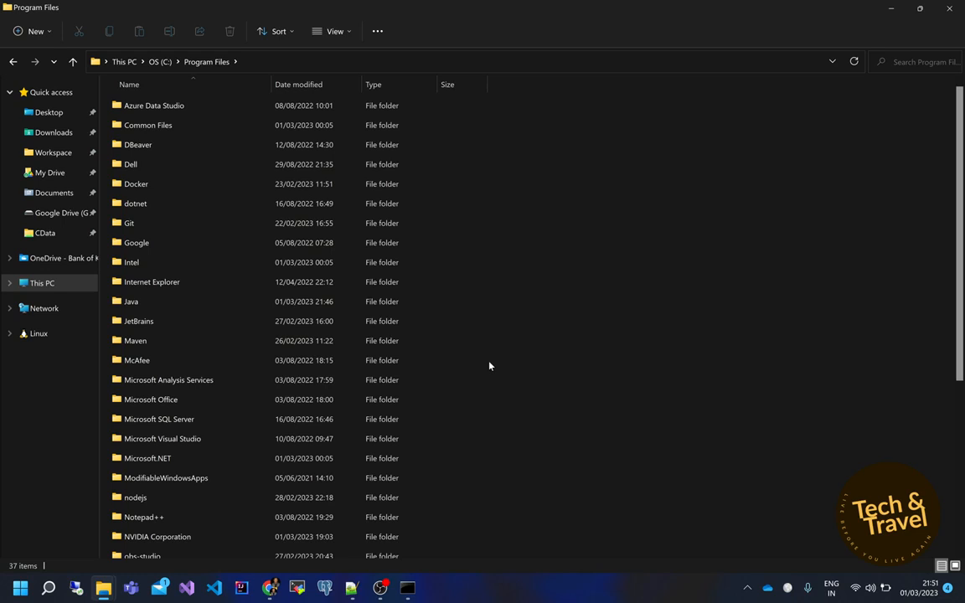
double_click(136, 340)
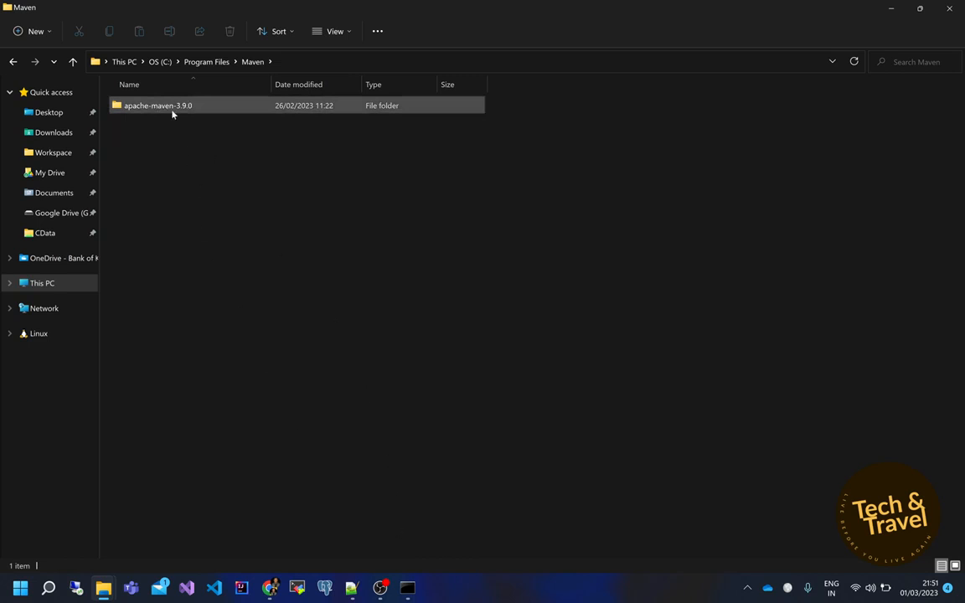
Step: Switch to Notepad++ and review the Step 5 and Step 6 notes on setting MAVEN_HOME and the Maven bin path
click(353, 589)
click(244, 293)
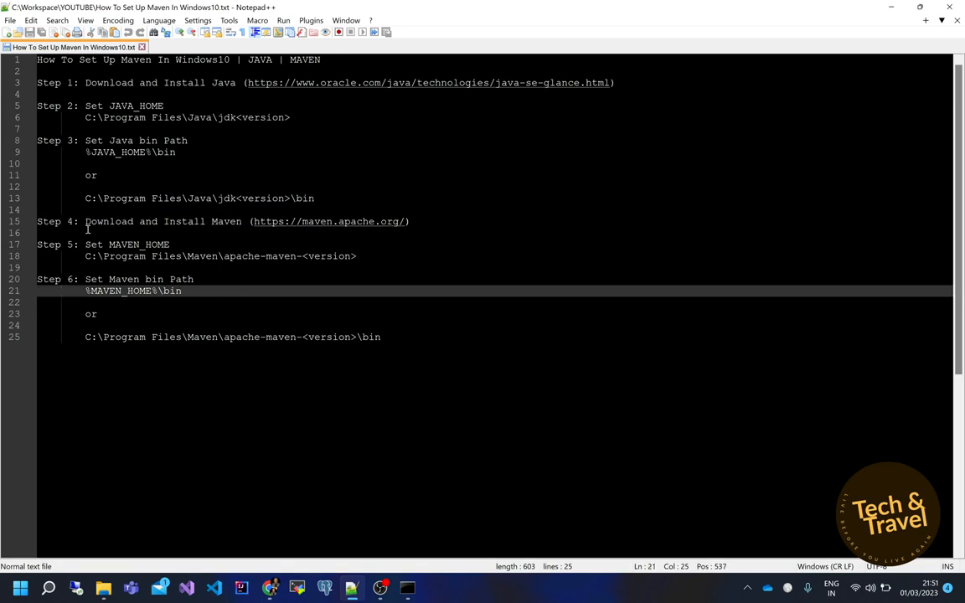
drag(84, 245, 172, 245)
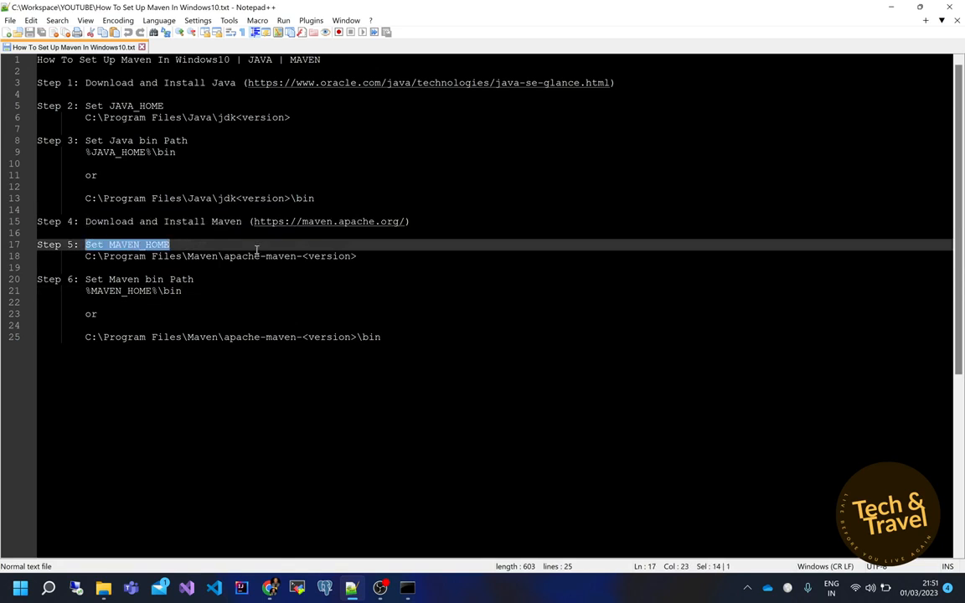
drag(84, 279, 181, 290)
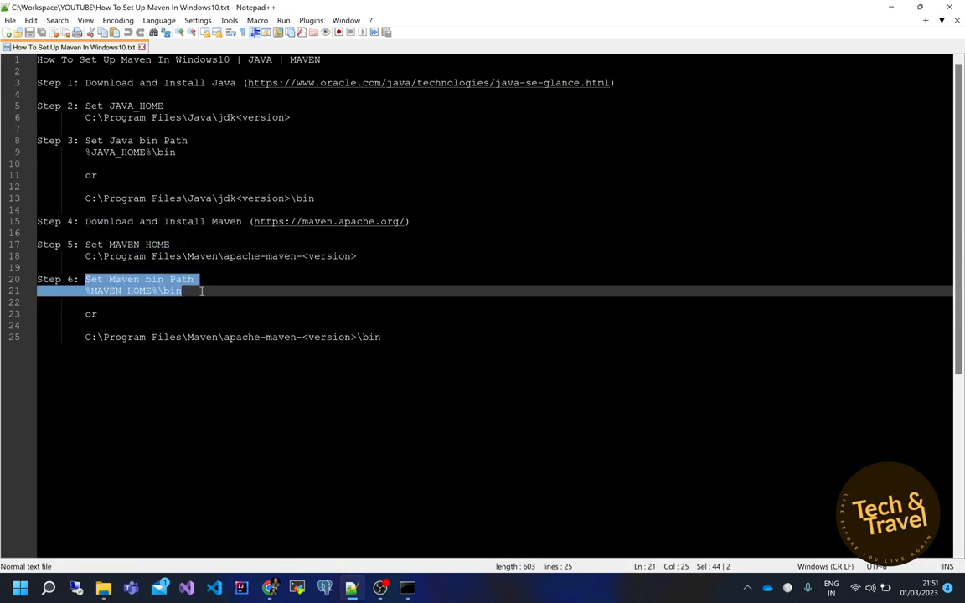
Step: Return to the Maven folder, examine the full paths of apache-maven-3.9.0 and its bin subfolder, and close that window
click(103, 588)
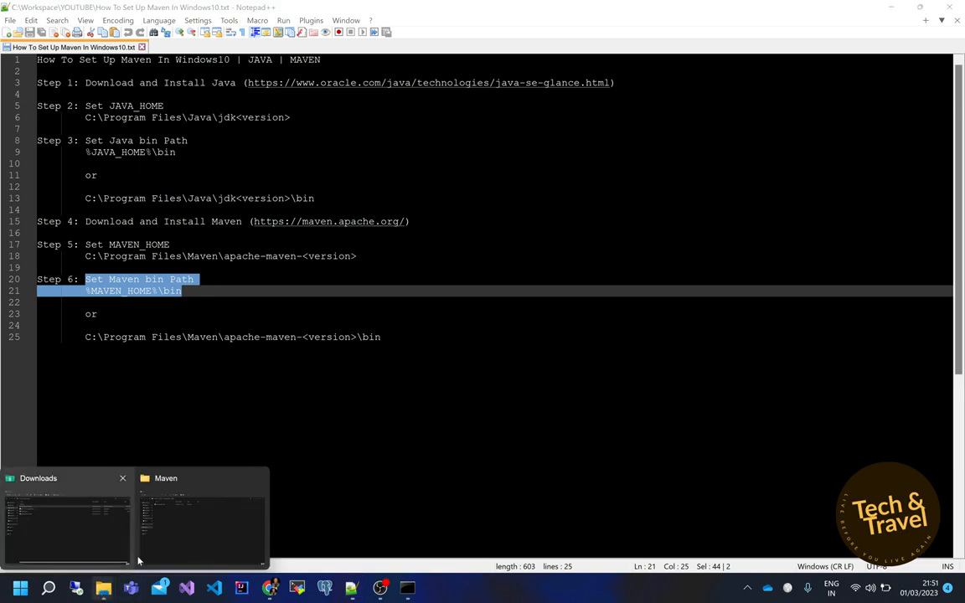
click(165, 550)
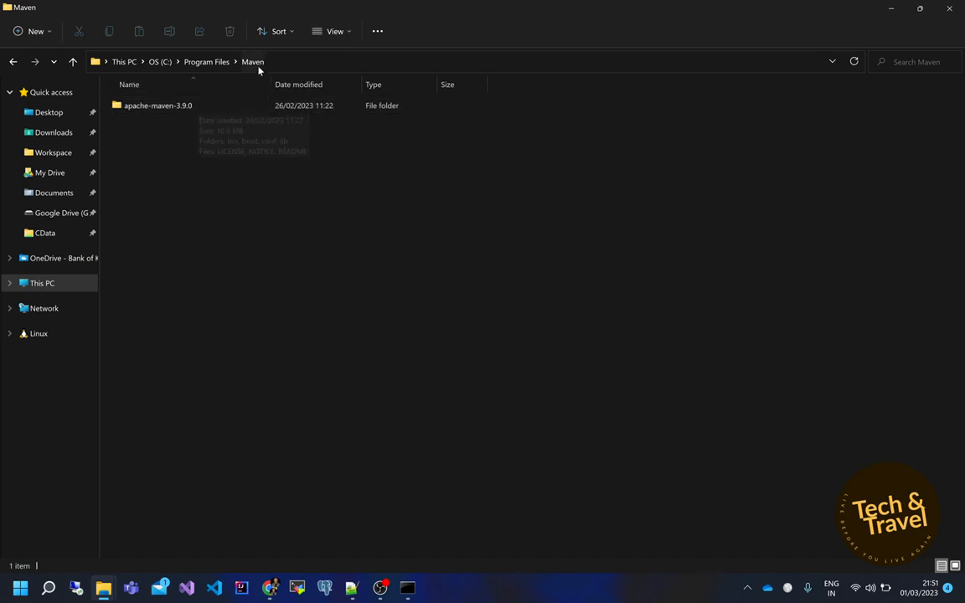
click(207, 104)
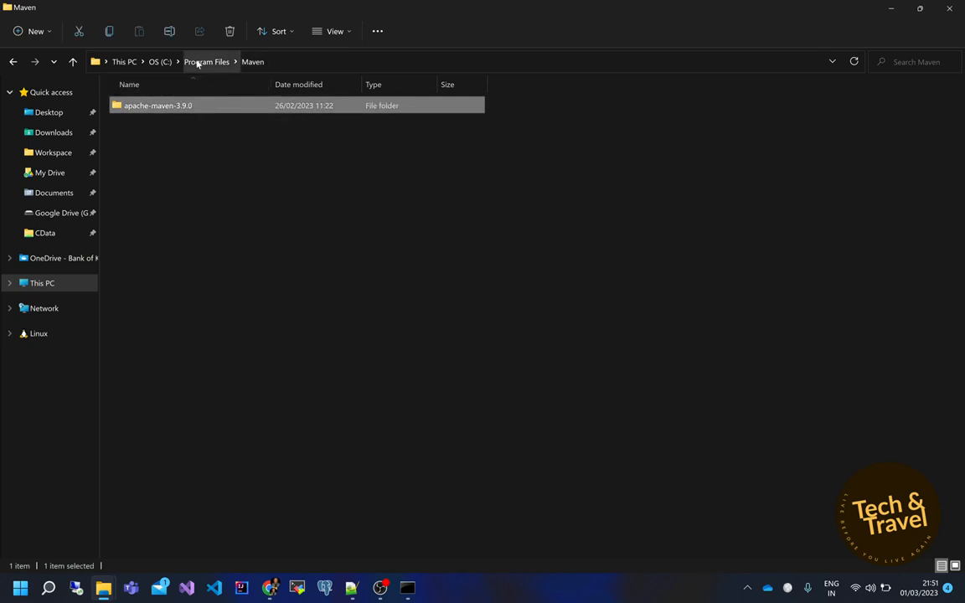
double_click(201, 109)
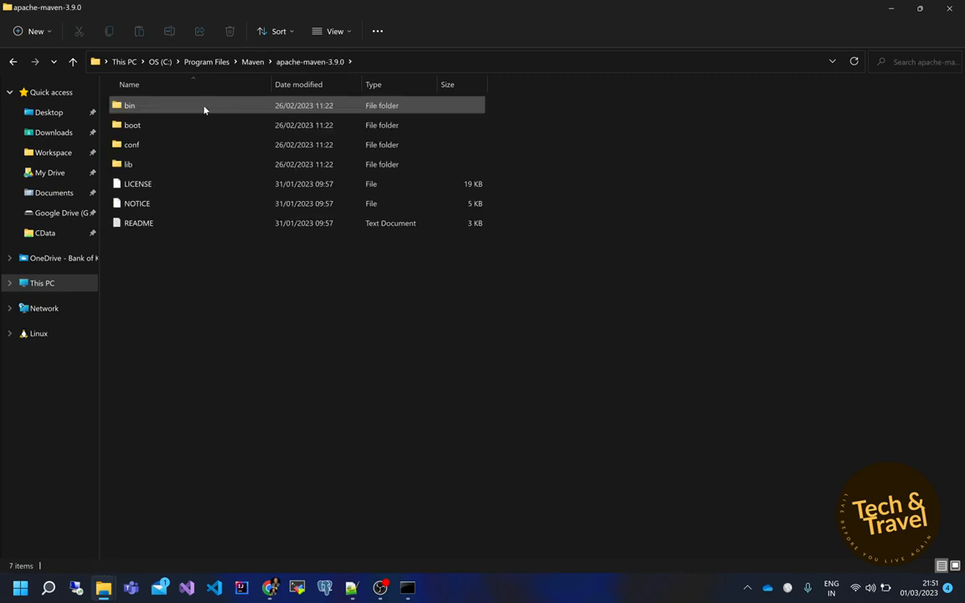
click(373, 64)
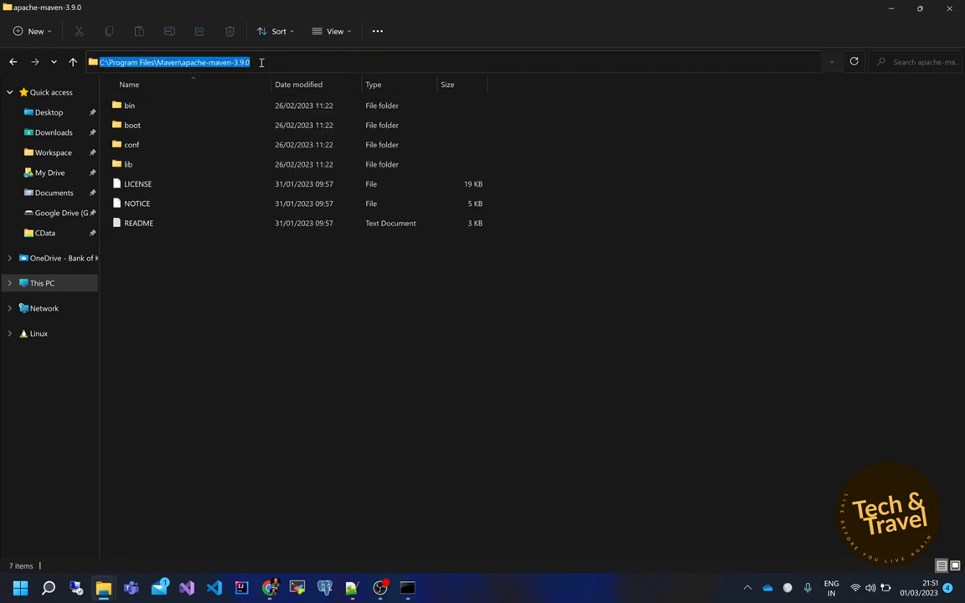
double_click(156, 106)
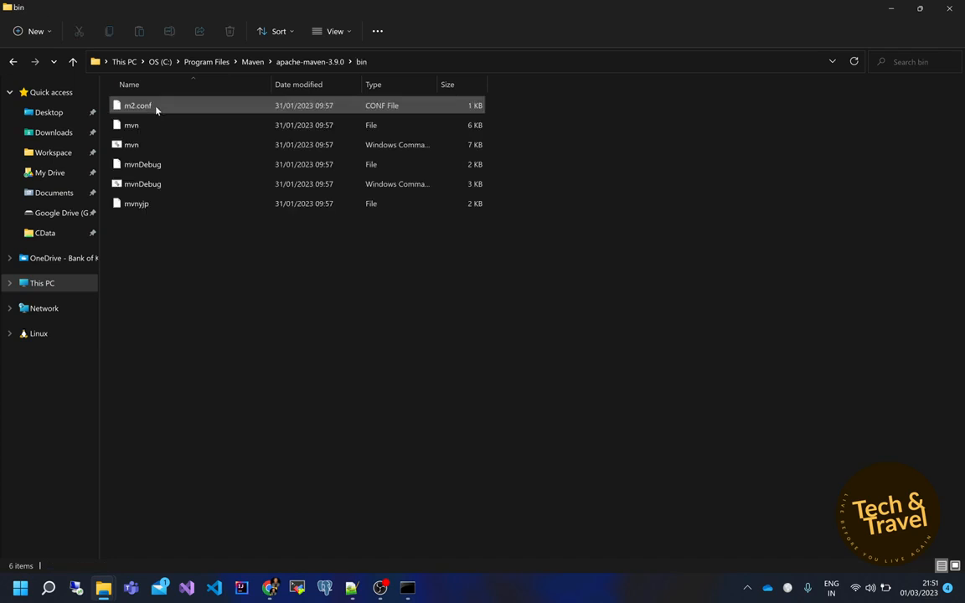
click(390, 63)
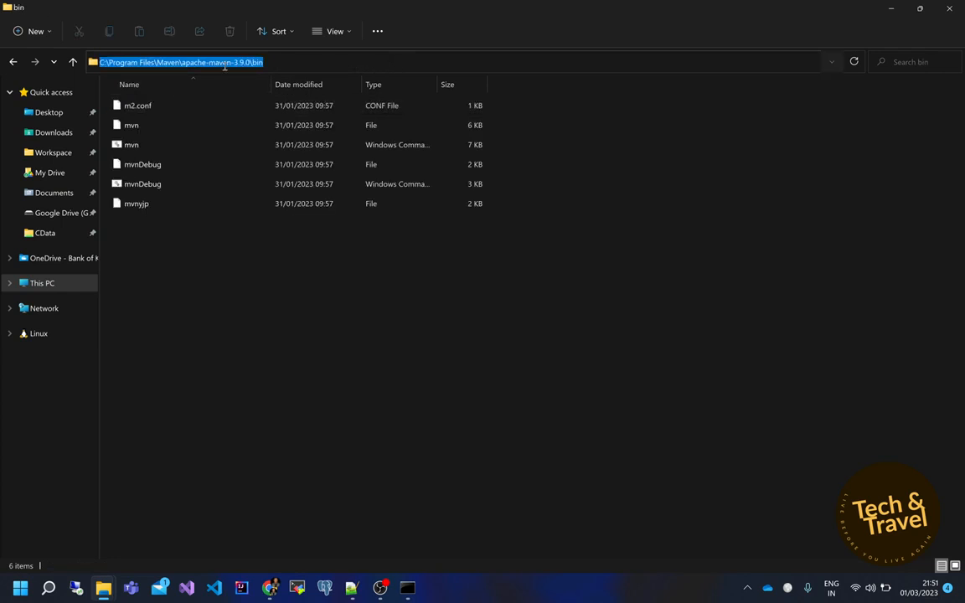
click(949, 9)
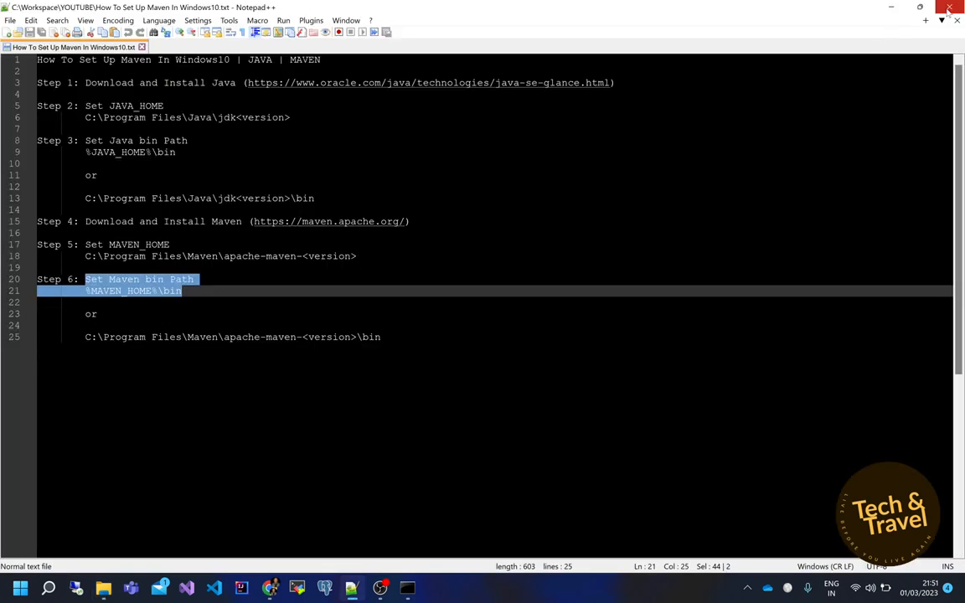
Step: Look up the system environment variables setting in Windows search, and open the Environment Variables dialog through This PC's properties
click(50, 590)
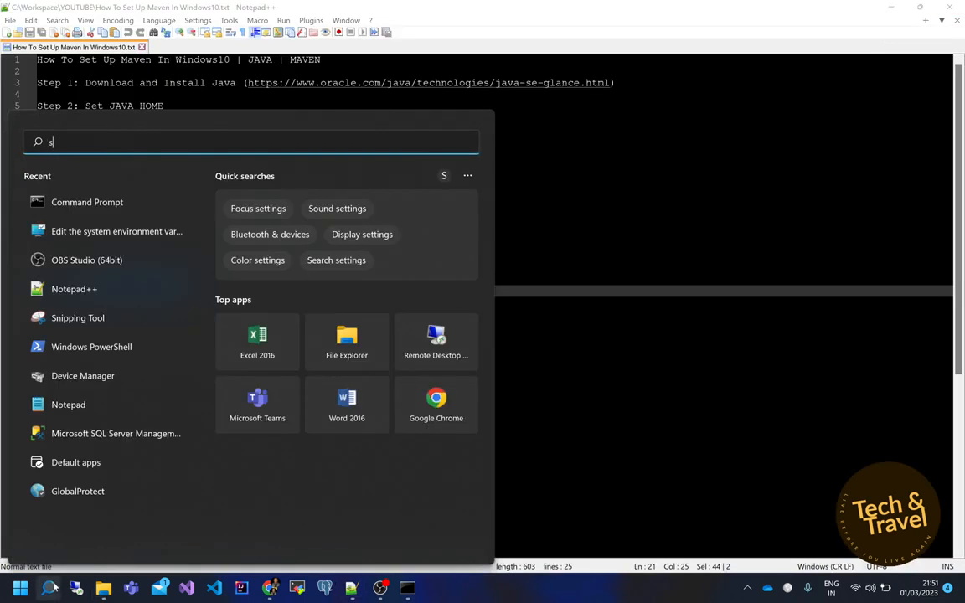
text(syste)
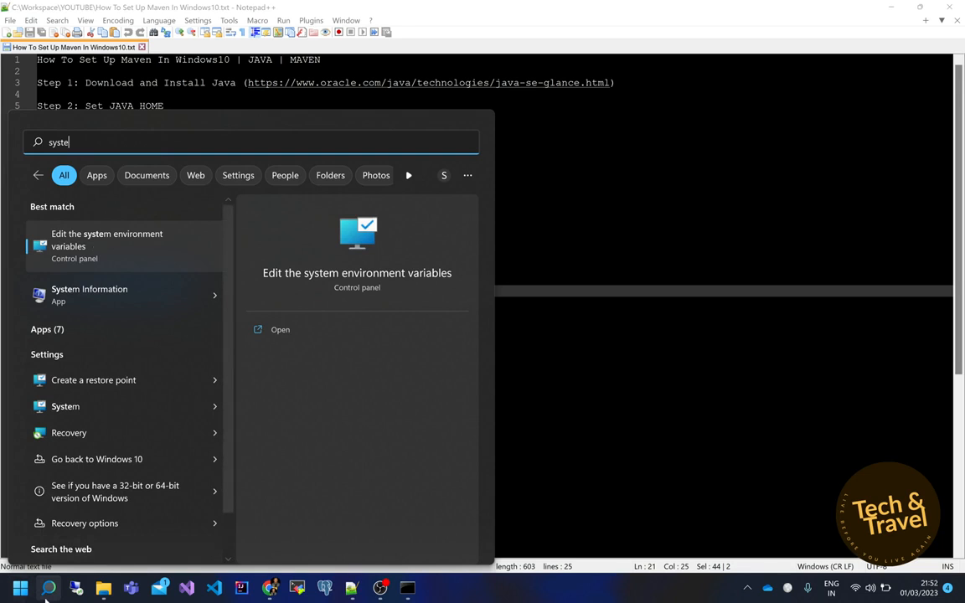
click(102, 589)
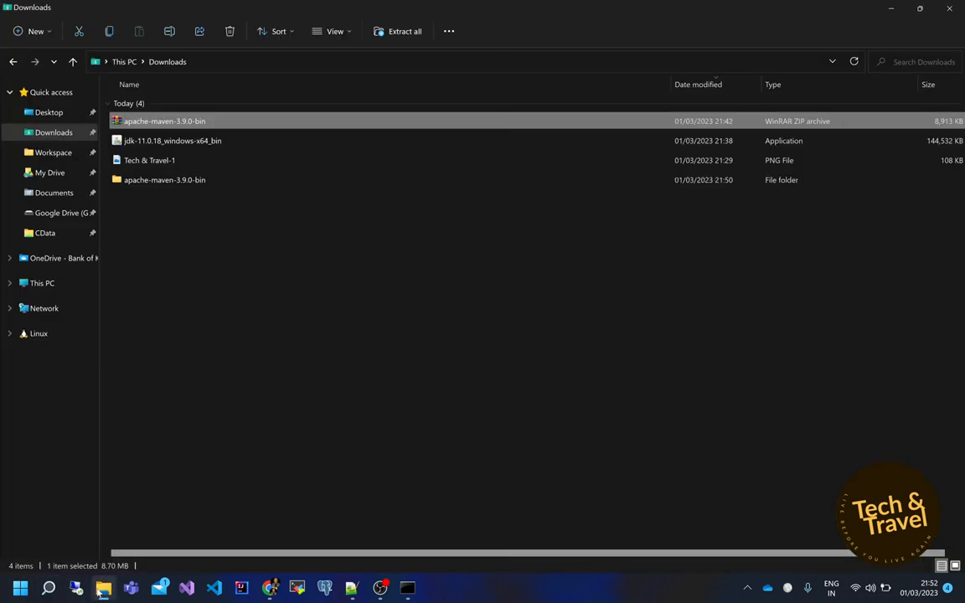
click(40, 285)
right_click(40, 286)
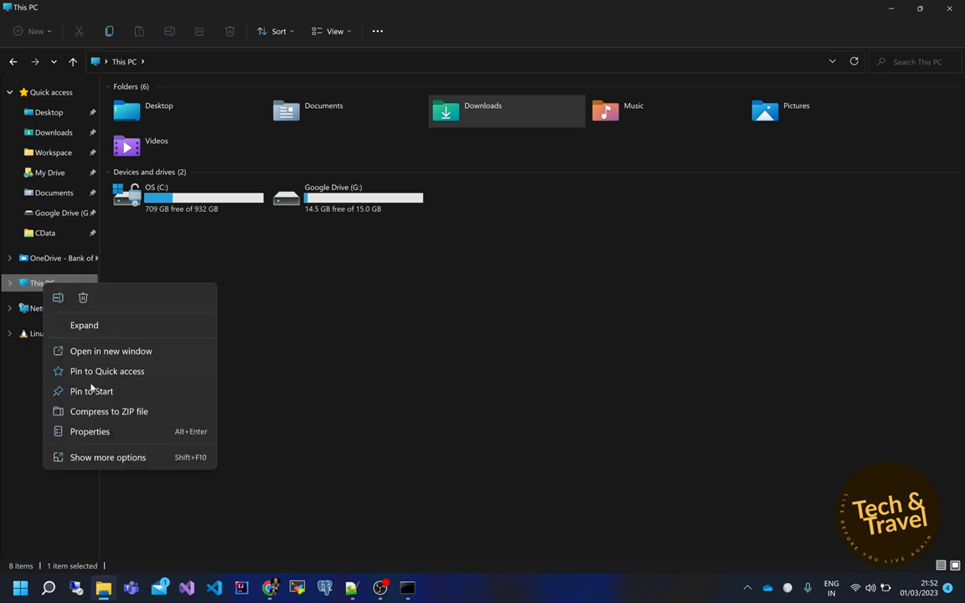
click(89, 431)
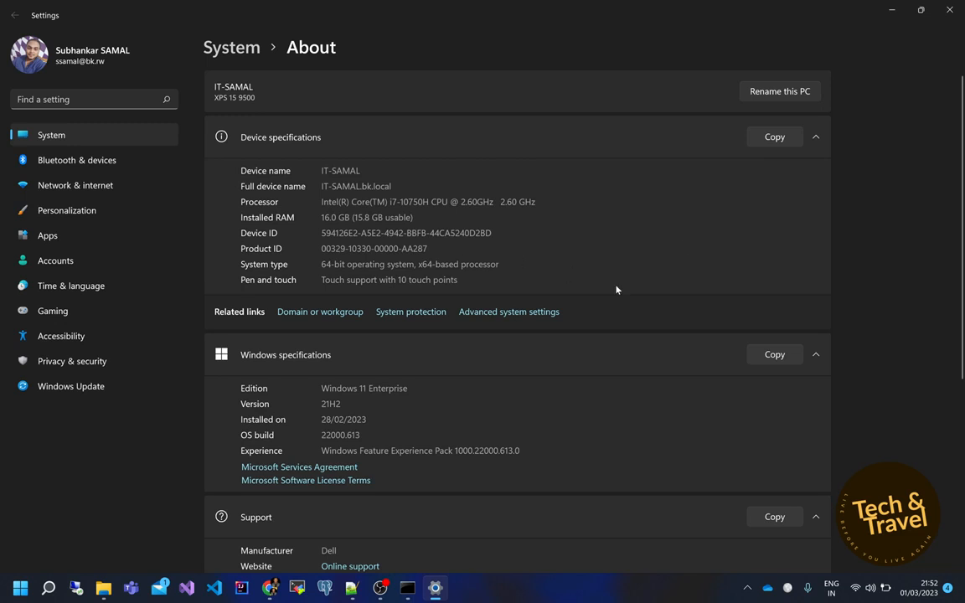
click(494, 312)
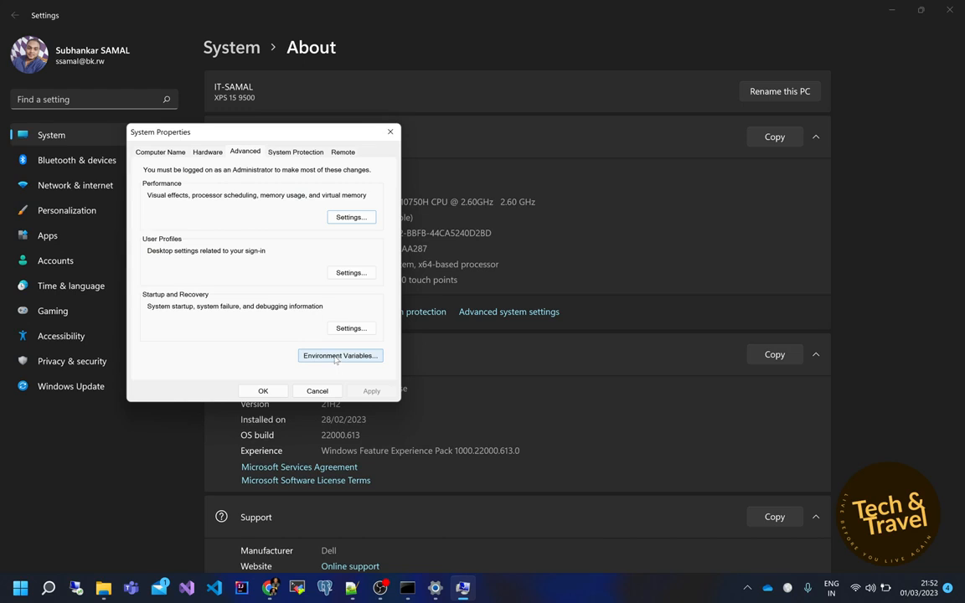
click(334, 357)
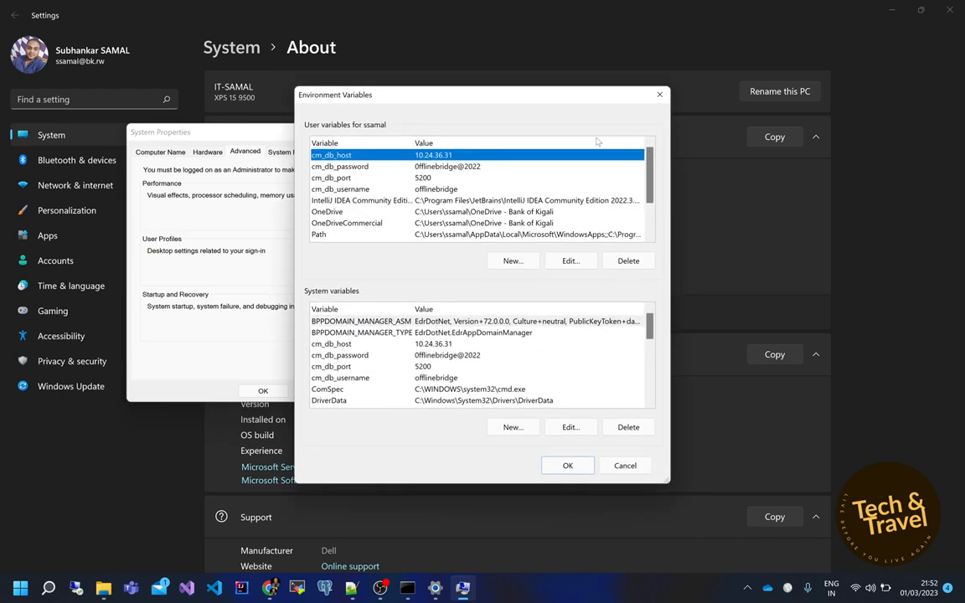
Step: Start a new system variable named MAVEN_HOME with C:\Program Files\Java\jdk-11\bin as its value
scroll(374, 350, down, 2)
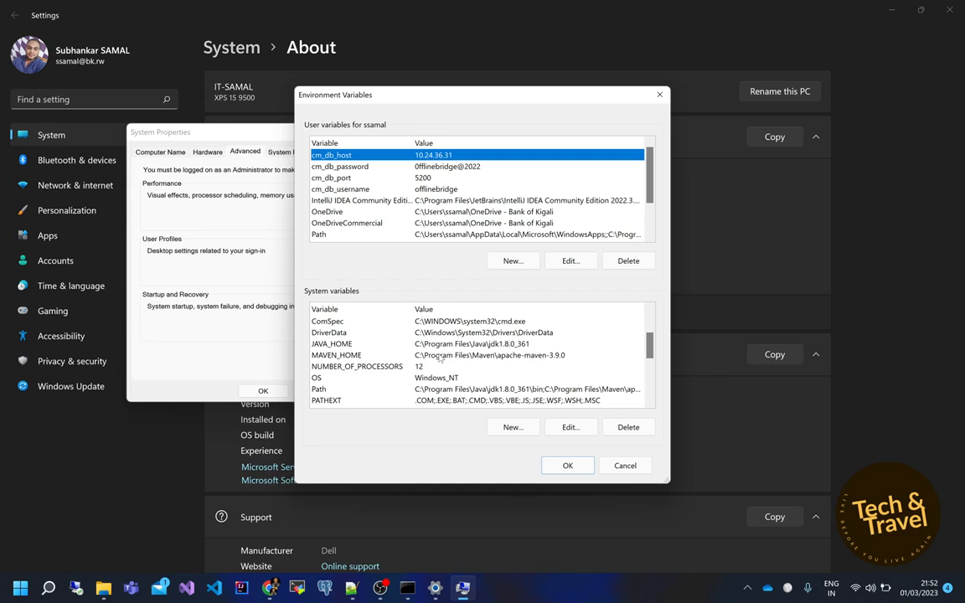
click(512, 428)
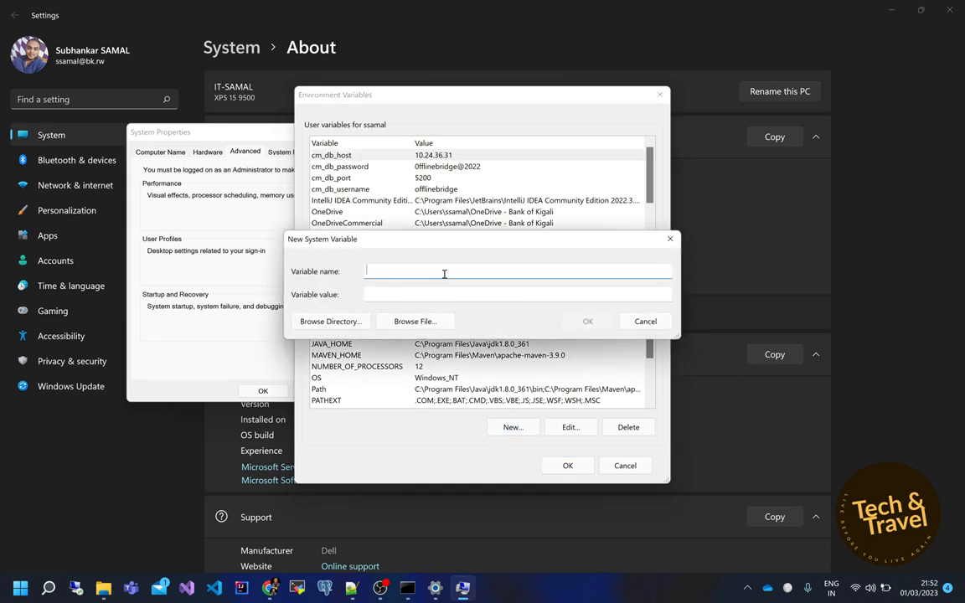
text(MAVEN_HOME)
click(393, 295)
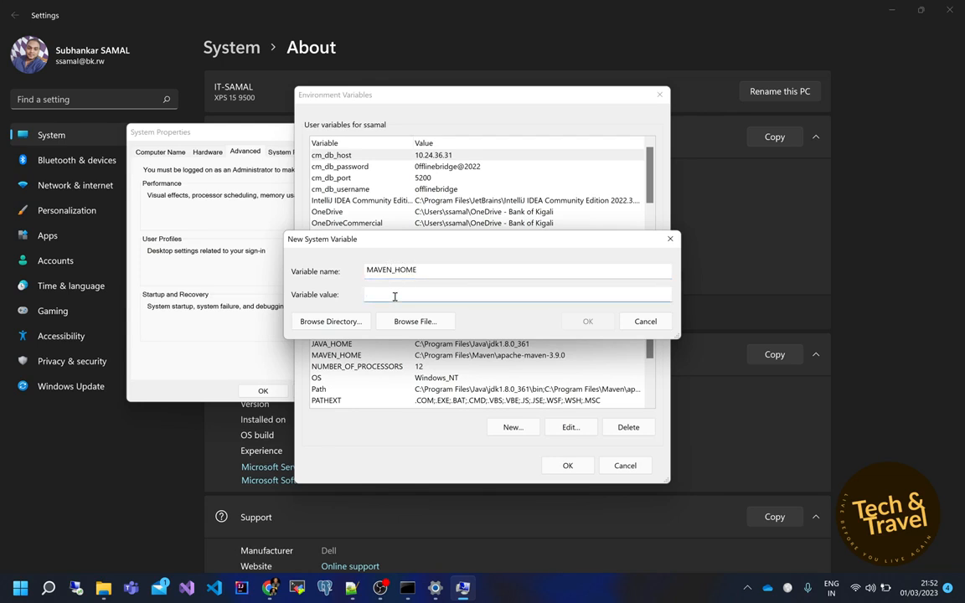
text(C:\Program Files\Java\jdk-11\bin)
Step: Open C:\Program Files\Maven\apache-maven-3.9.0 in File Explorer and copy the folder's full path
click(103, 589)
double_click(168, 209)
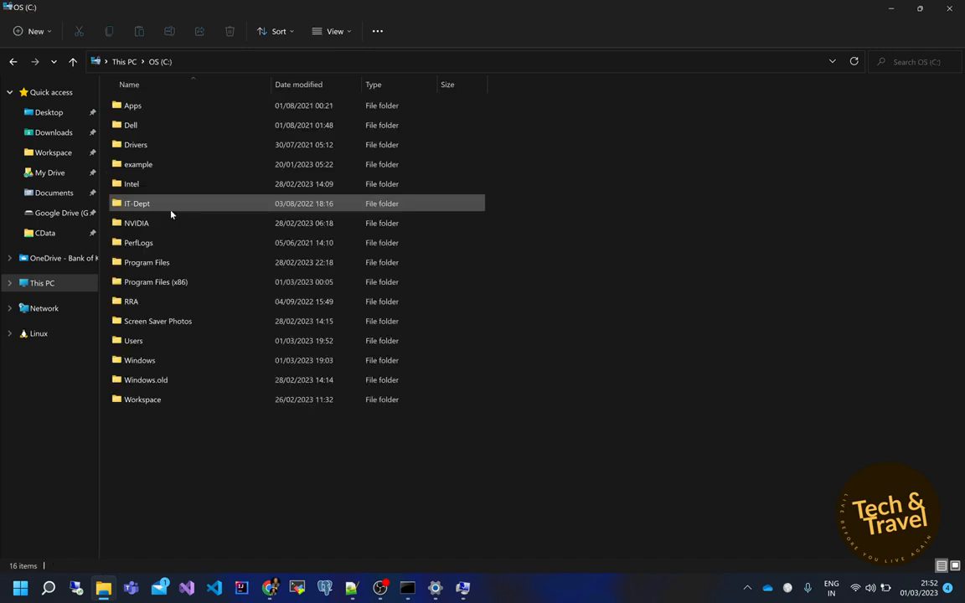
double_click(163, 262)
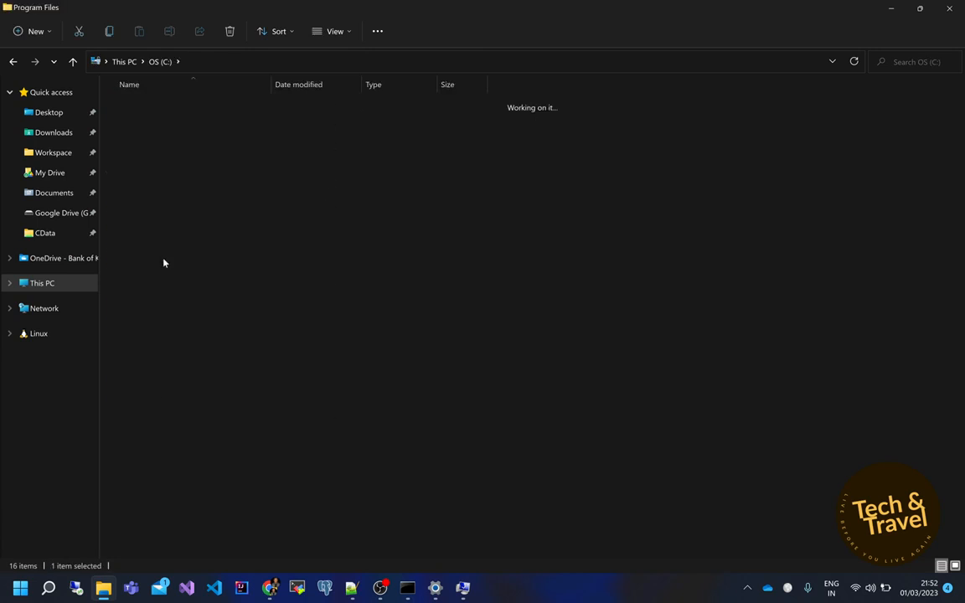
double_click(152, 341)
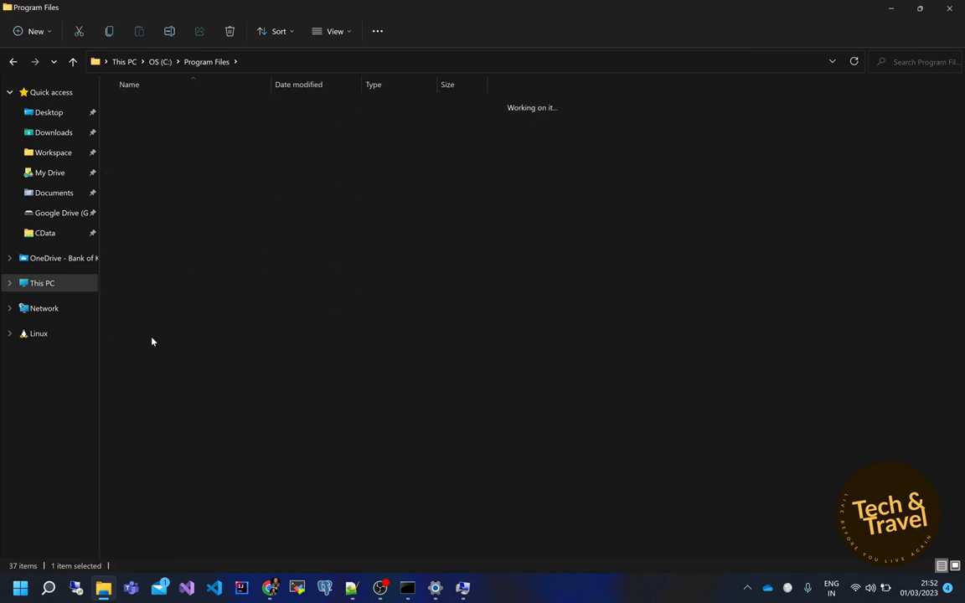
double_click(199, 104)
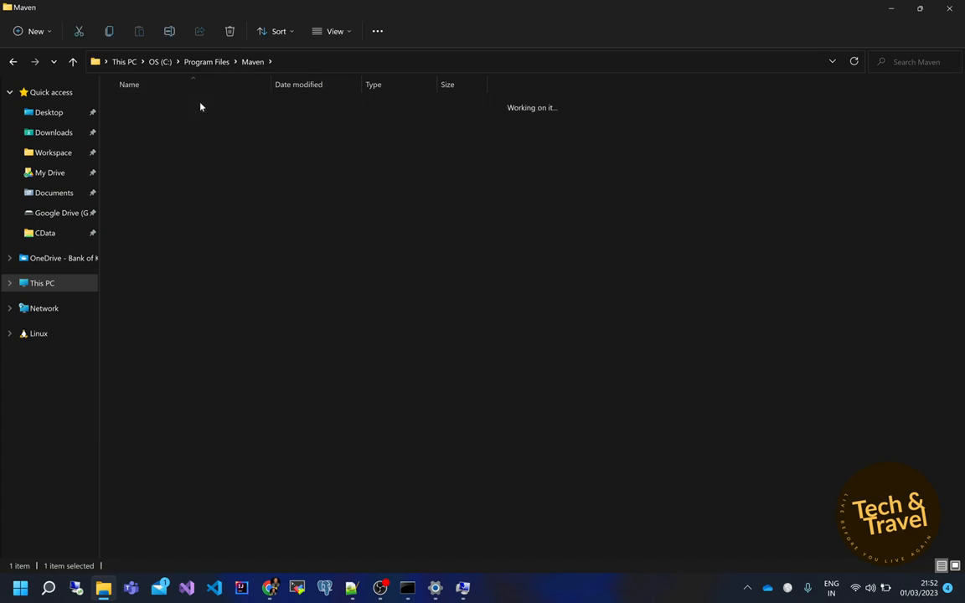
click(373, 60)
key(ctrl+c)
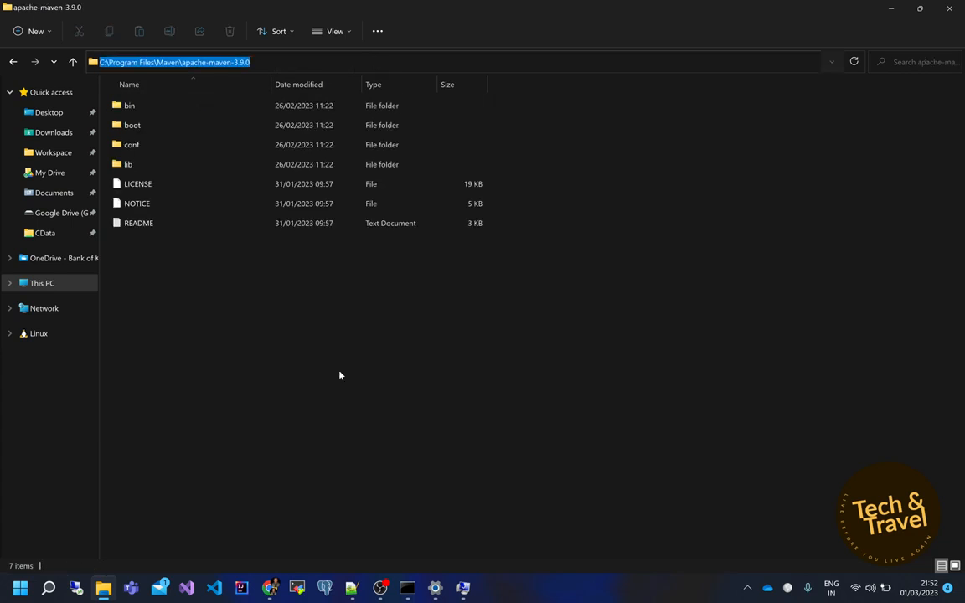
Step: Replace the MAVEN_HOME value in the new system variable with the copied apache-maven-3.9.0 path, and cancel the variable
click(462, 587)
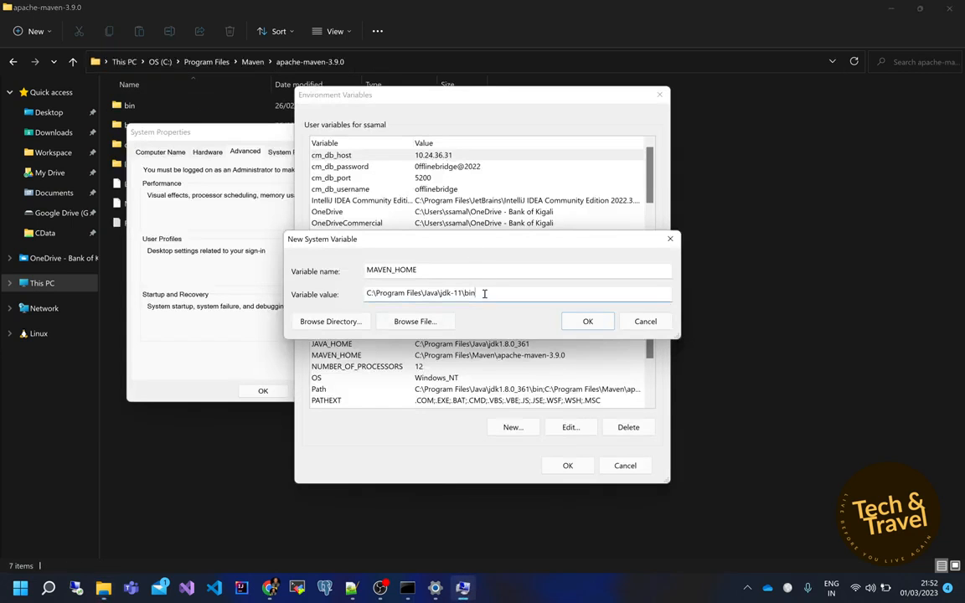
key(ctrl+a)
key(ctrl+v)
click(642, 321)
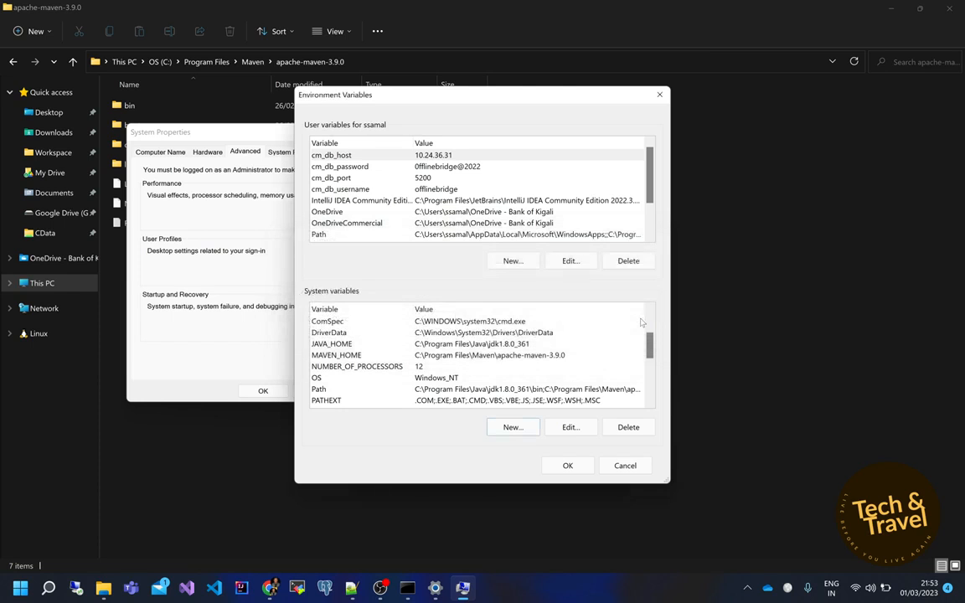
Step: Switch to Notepad++ and review the Step 6 note on setting the Maven bin path with %MAVEN_HOME%\bin
click(352, 589)
click(151, 314)
click(105, 268)
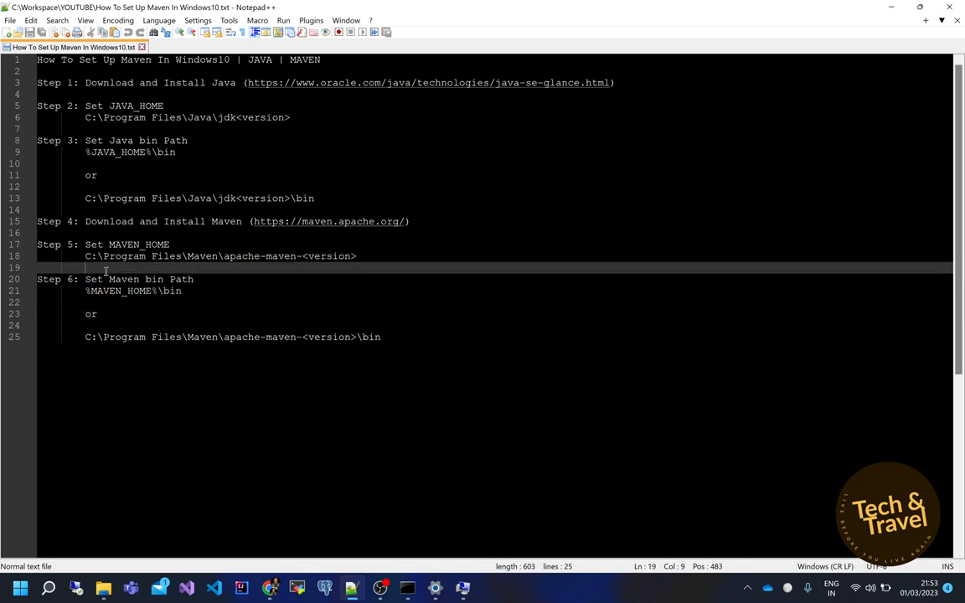
drag(105, 268, 232, 293)
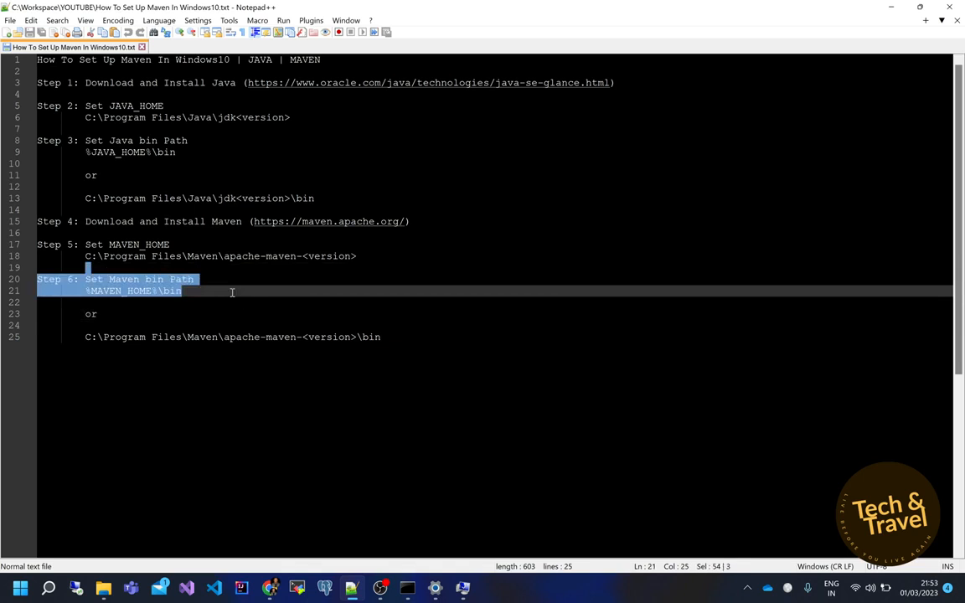
Step: Return to File Explorer, open the bin subfolder of apache-maven-3.9.0 and examine its full path
click(103, 588)
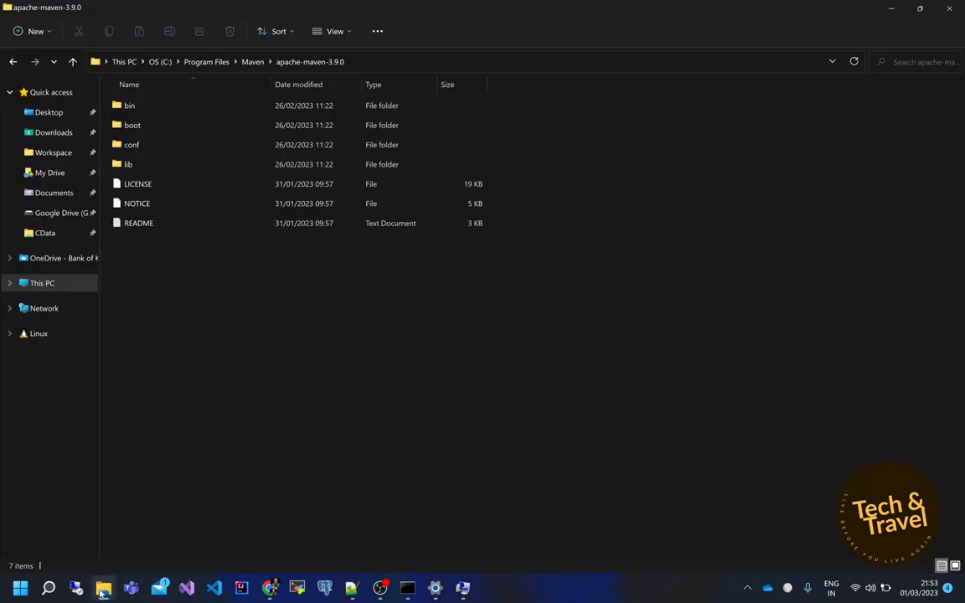
double_click(159, 105)
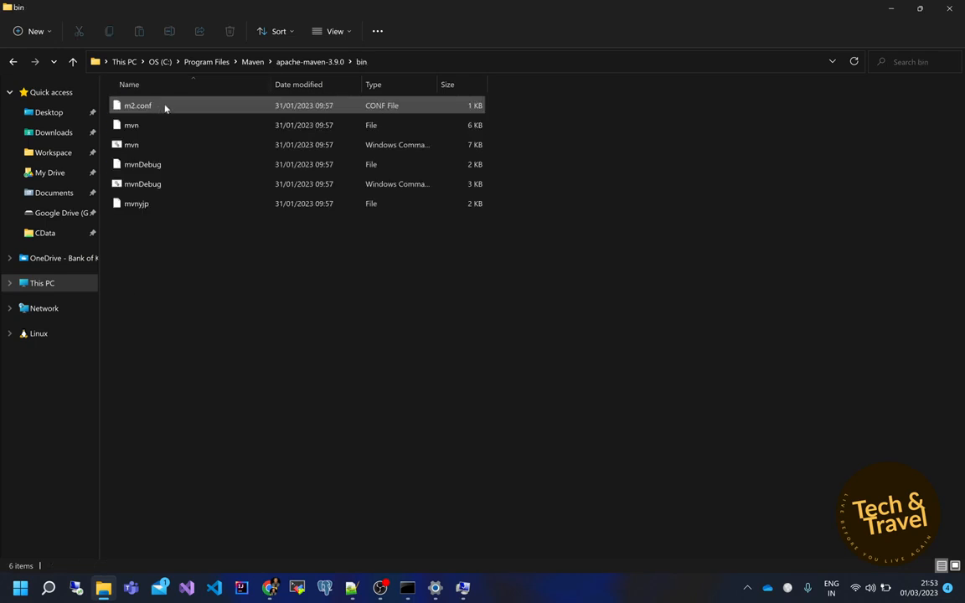
click(396, 61)
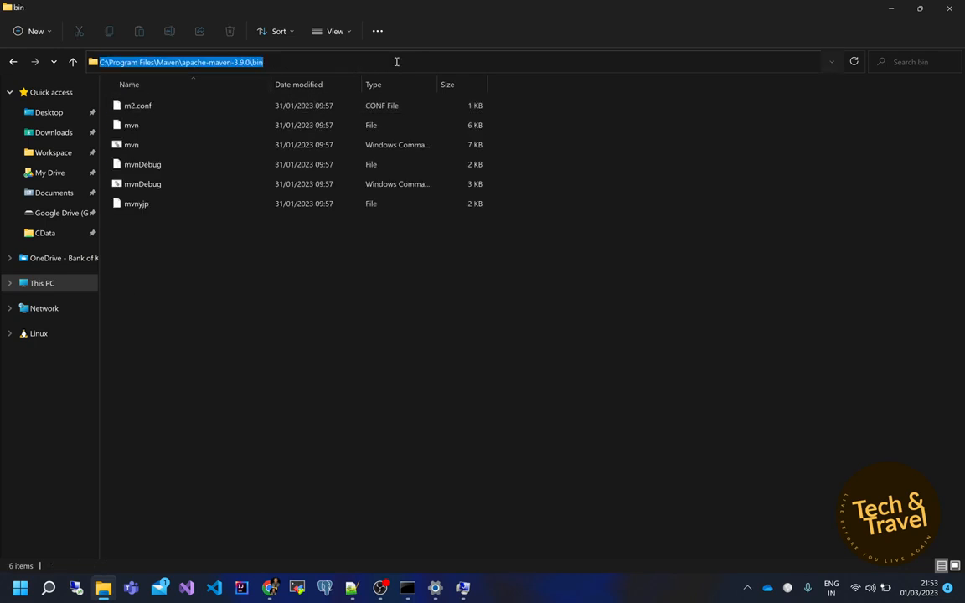
click(360, 285)
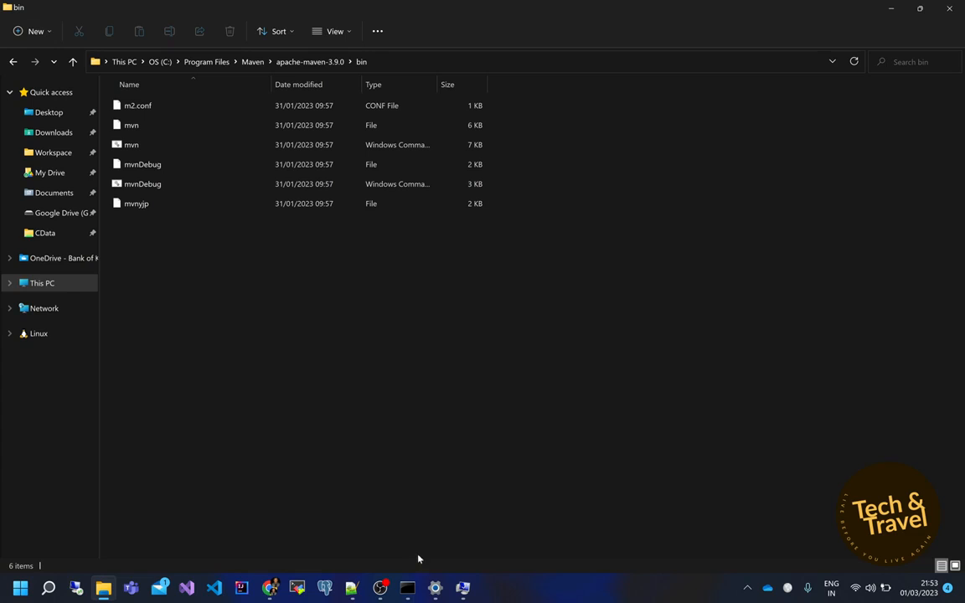
Step: Examine the Maven bin entry in the system Path variable, and close the environment variable and System Properties dialogs without changes
click(462, 588)
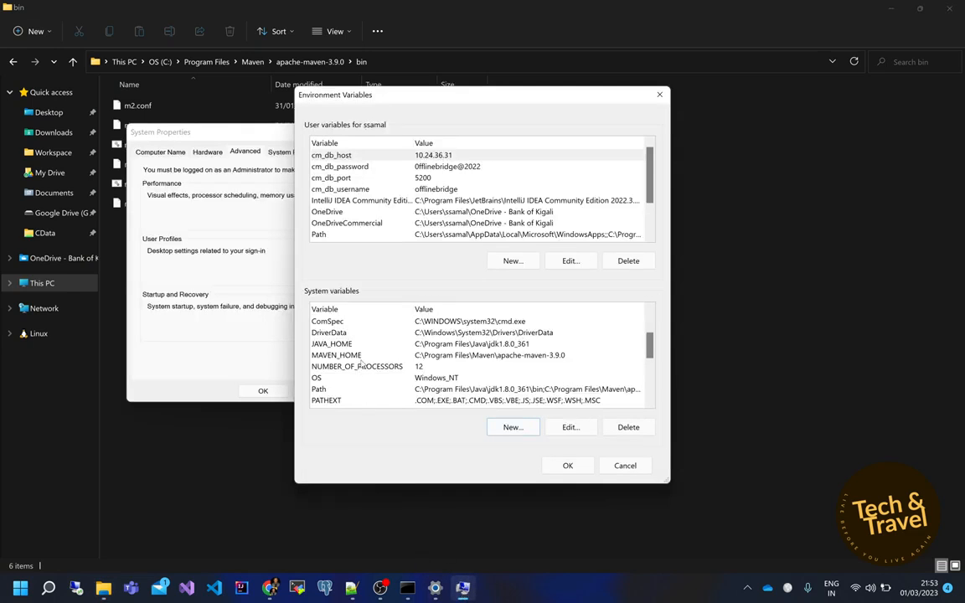
click(326, 391)
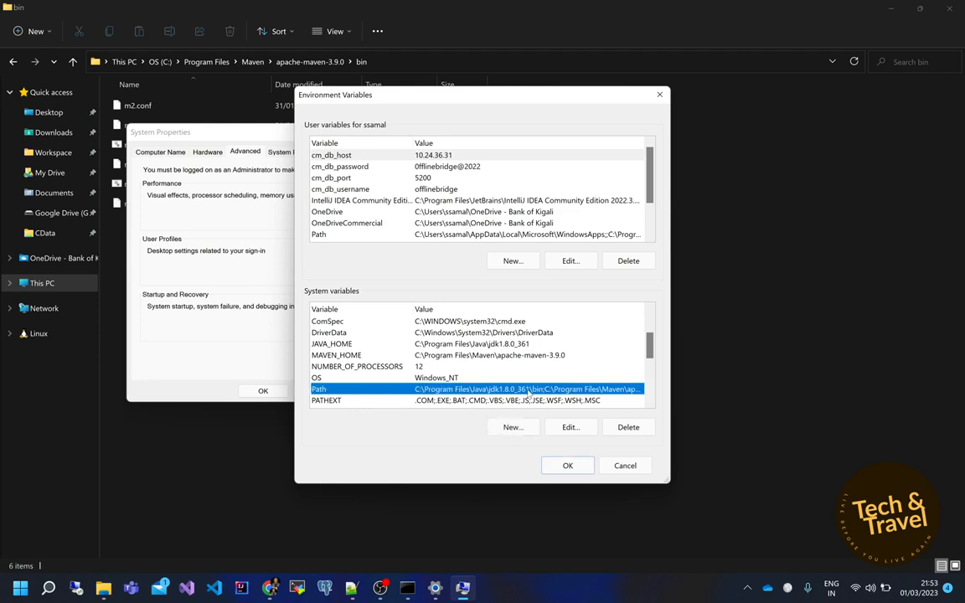
click(570, 427)
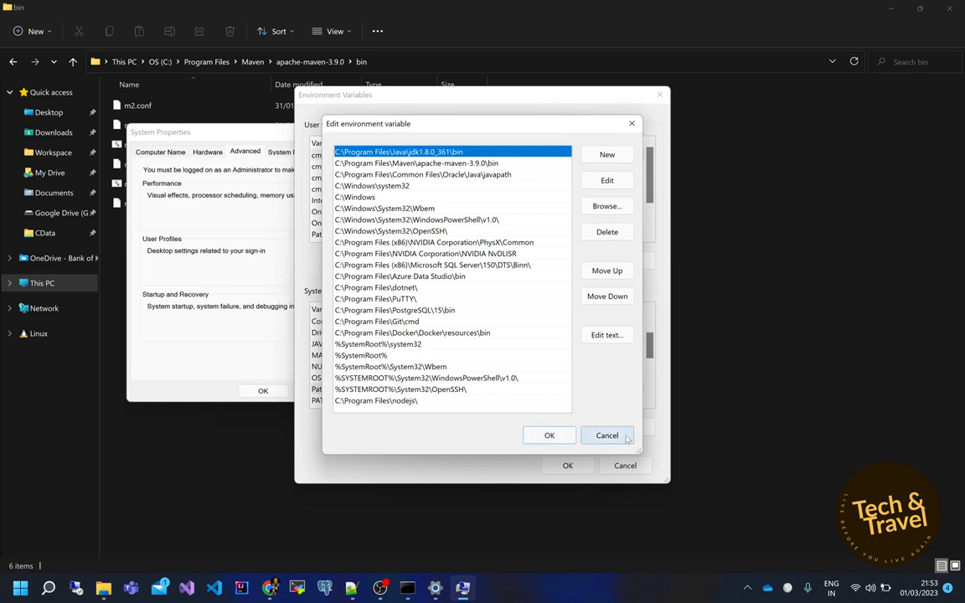
click(479, 164)
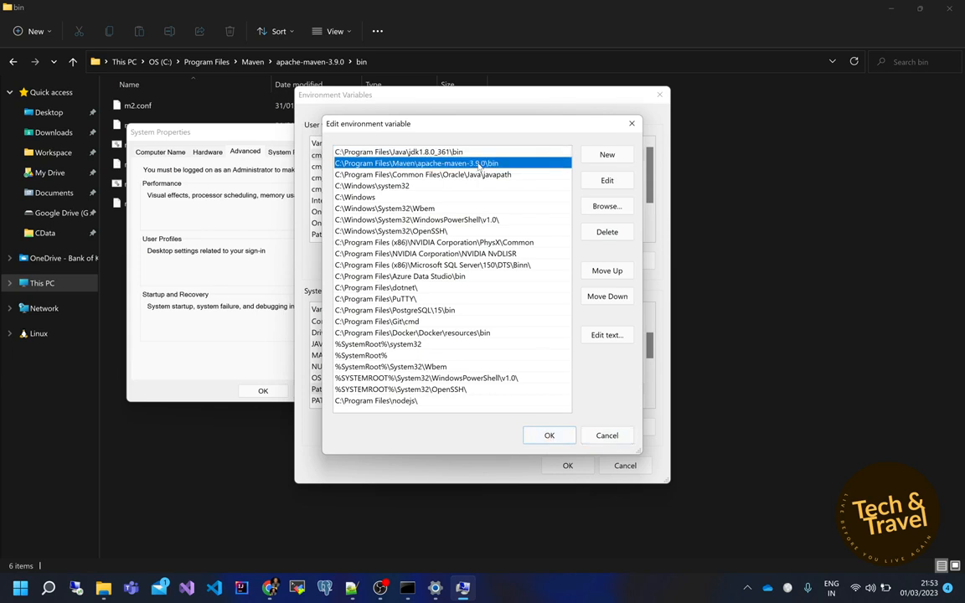
click(607, 435)
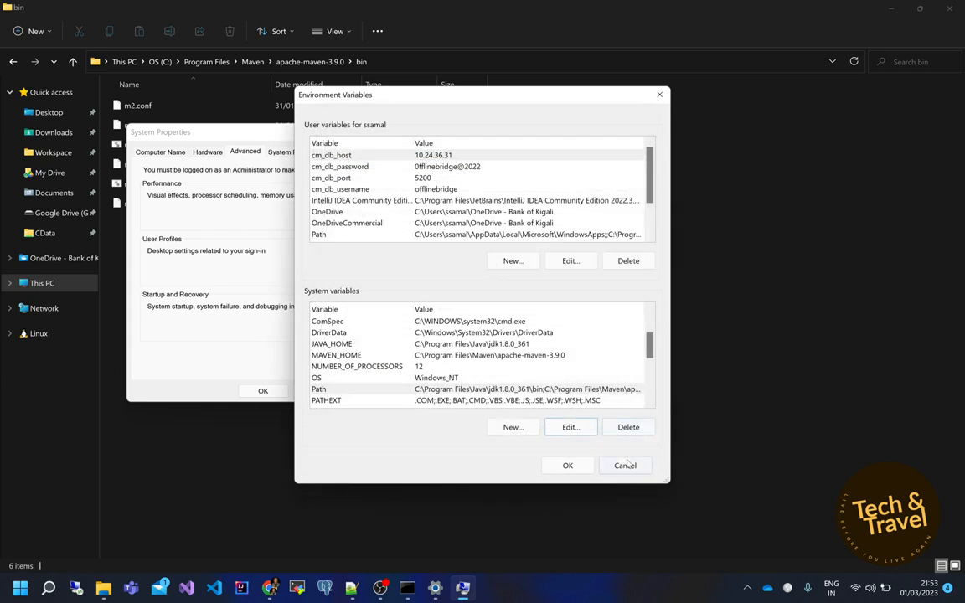
click(625, 463)
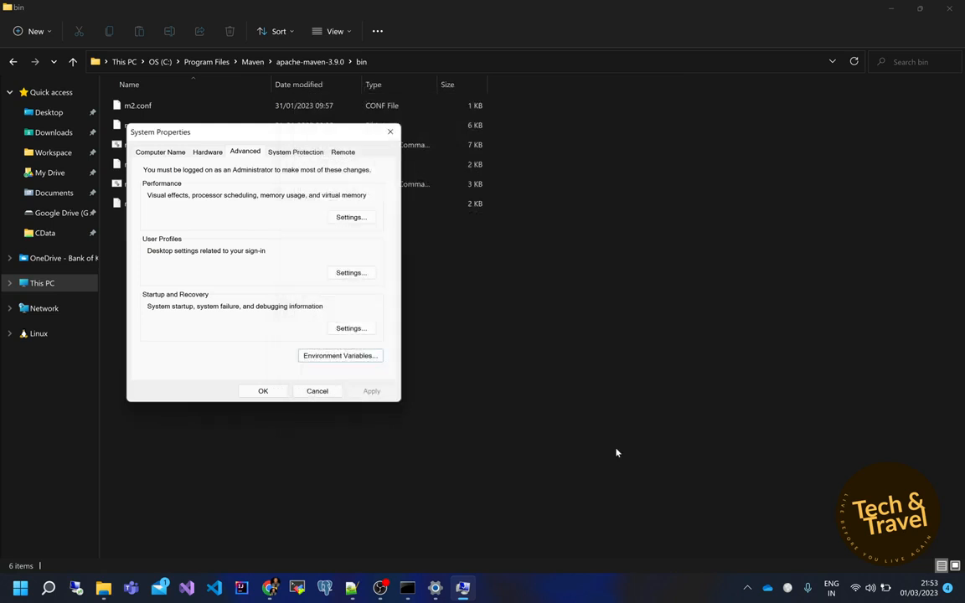
click(389, 132)
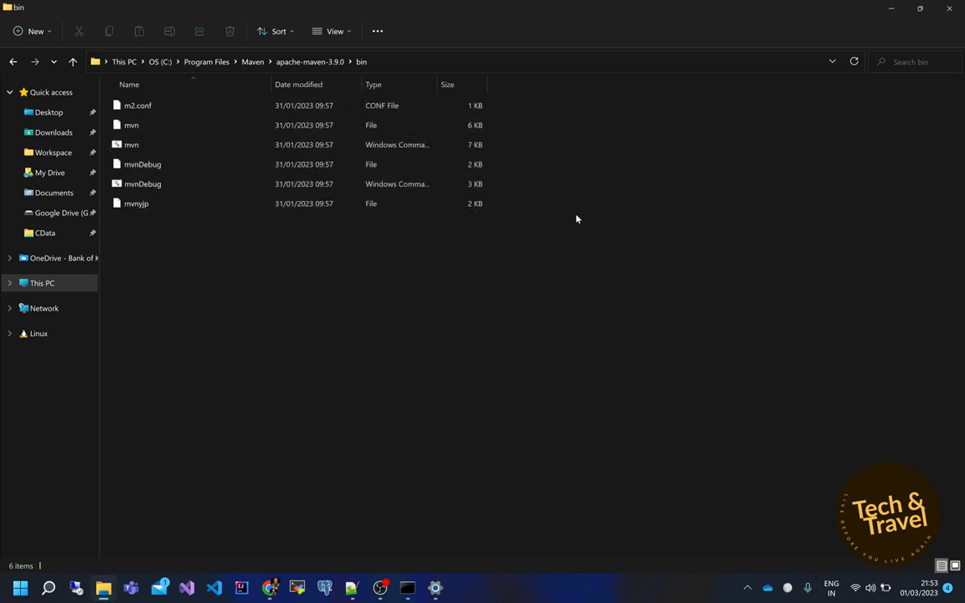
Step: Try to check the Maven version with maven -version in the open Command Prompt, and close that window
click(407, 587)
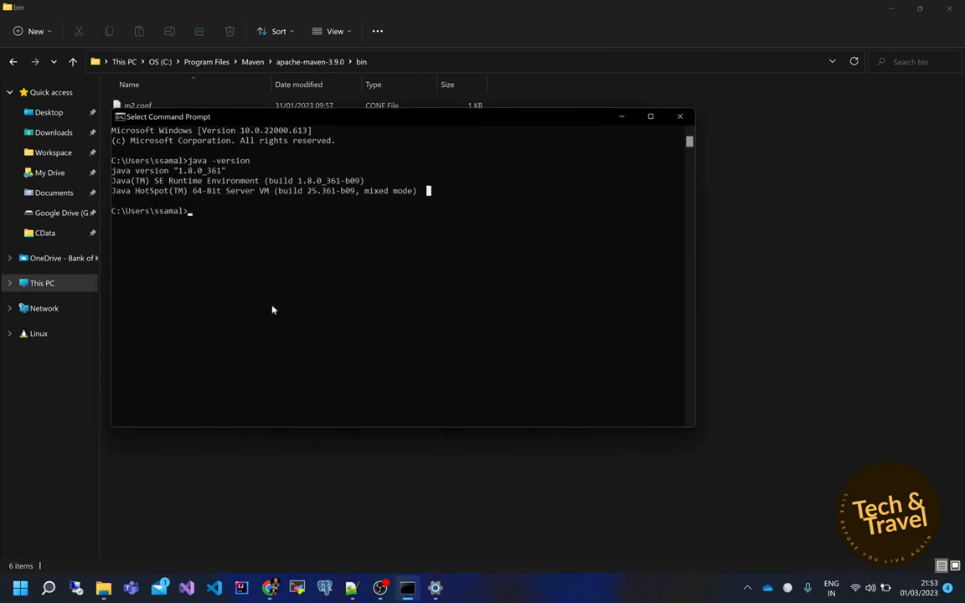
text(mav)
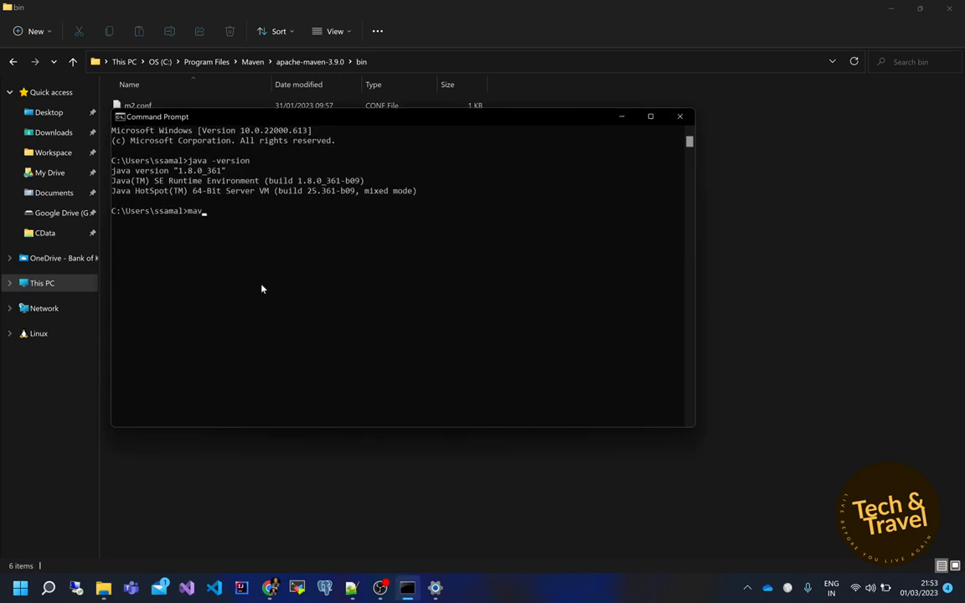
text(en -version)
key(Return)
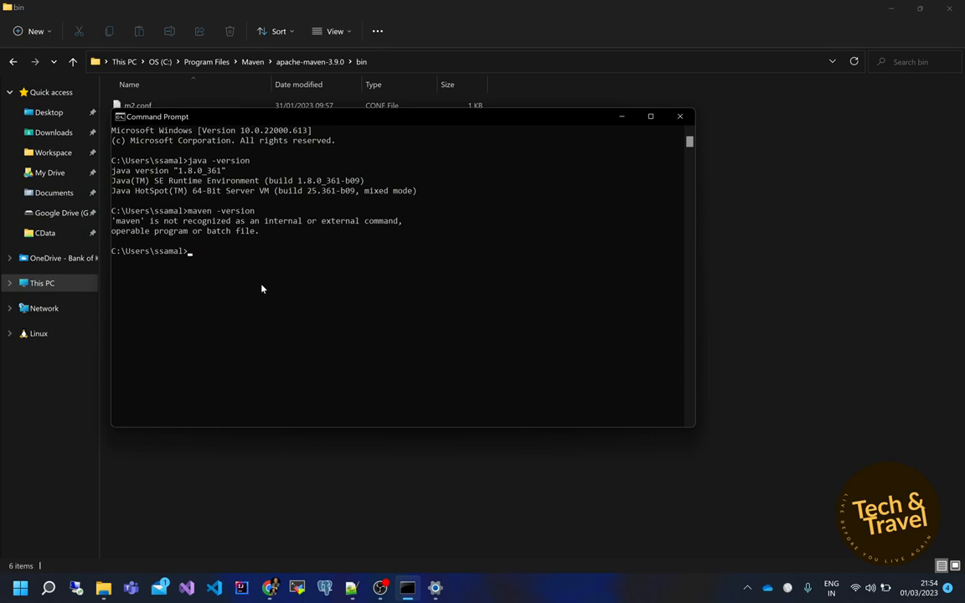
click(681, 115)
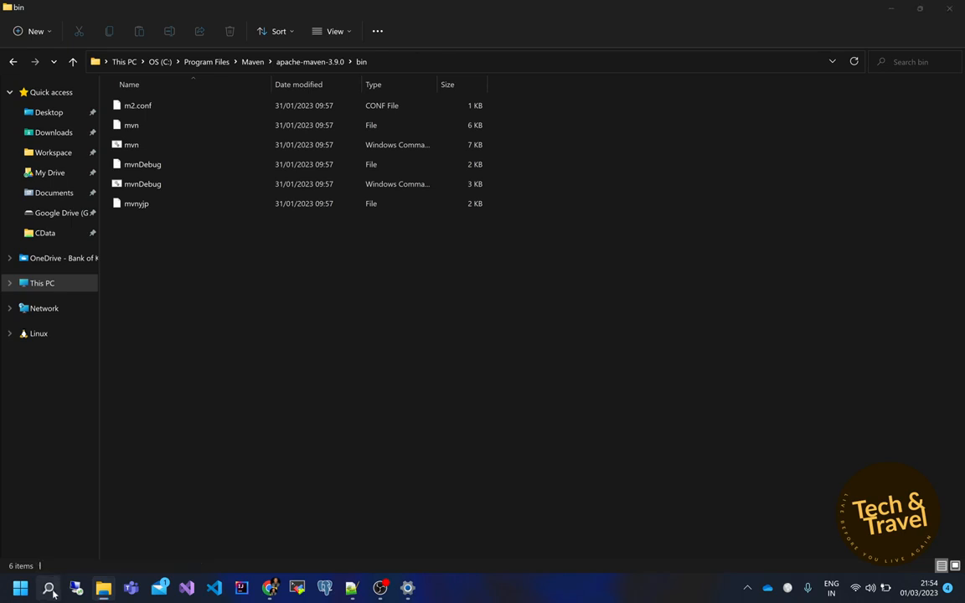
Step: Open Command Prompt as administrator, check the Maven version with mvn -version, and close the window
click(48, 587)
text(cmd)
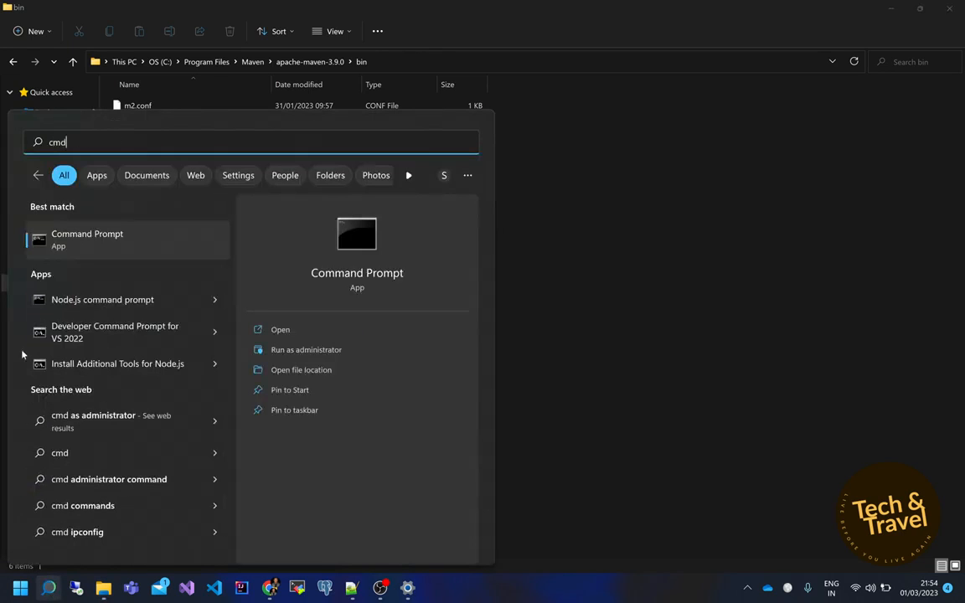
right_click(103, 239)
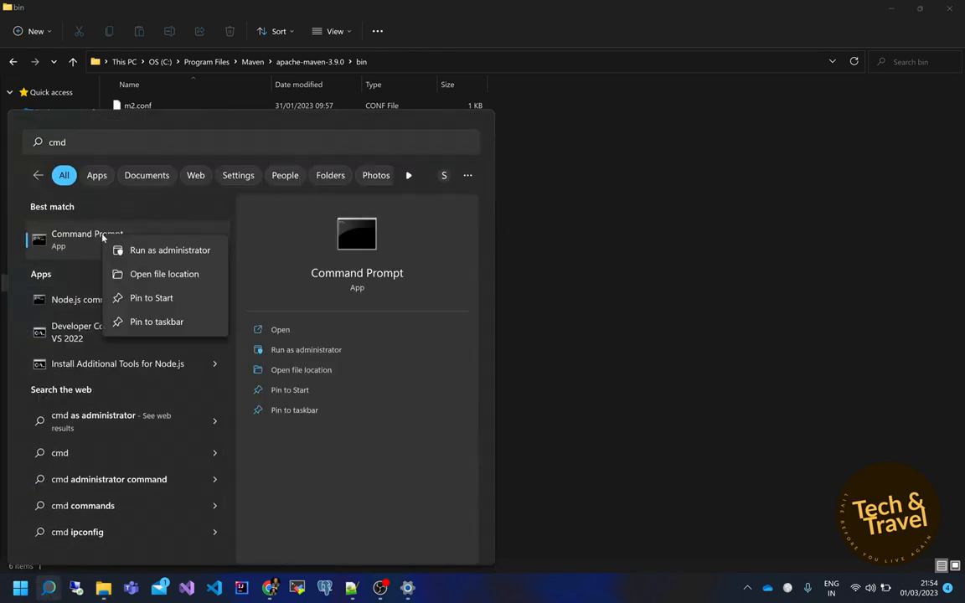
click(146, 249)
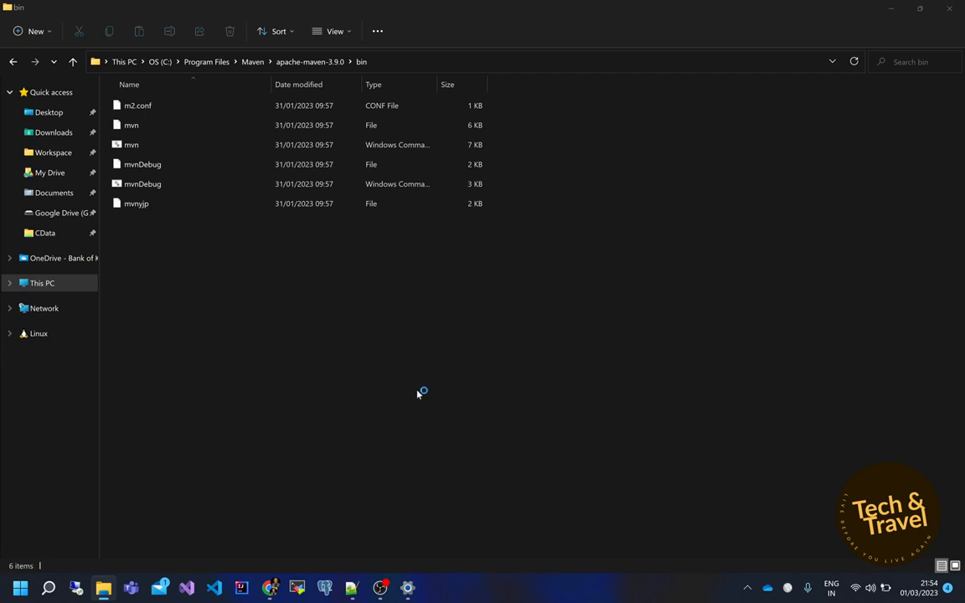
text(mav)
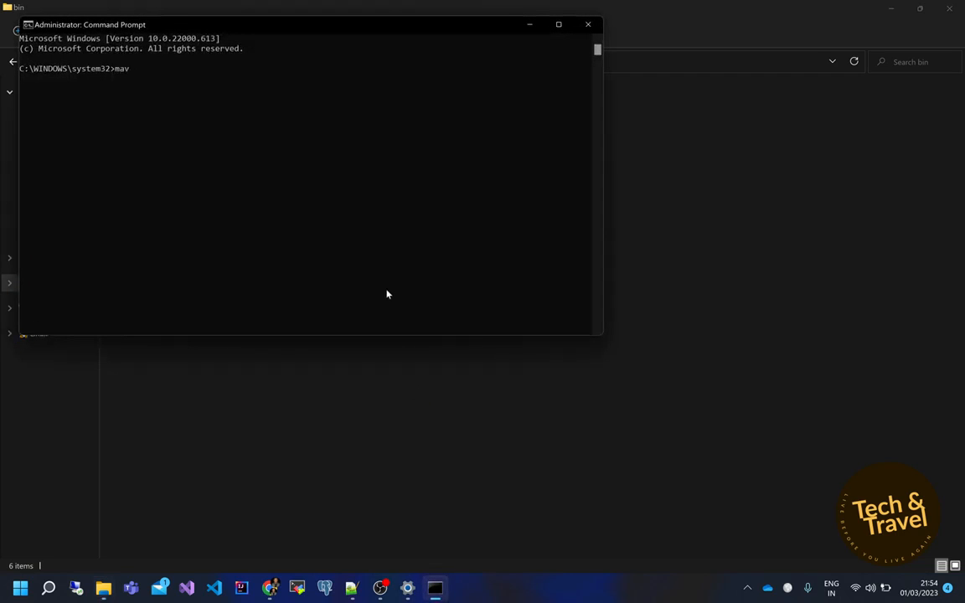
key(BackSpace)
key(BackSpace)
text(mvn -version)
key(Return)
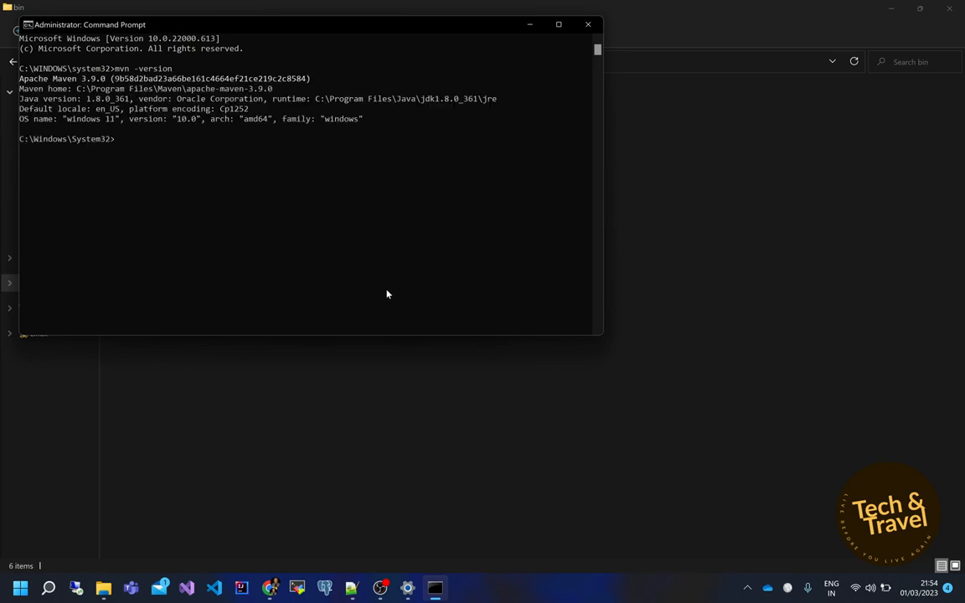
click(588, 25)
Step: Open a regular Command Prompt without administrator rights, check the Maven version with mvn -version, and close it
click(49, 588)
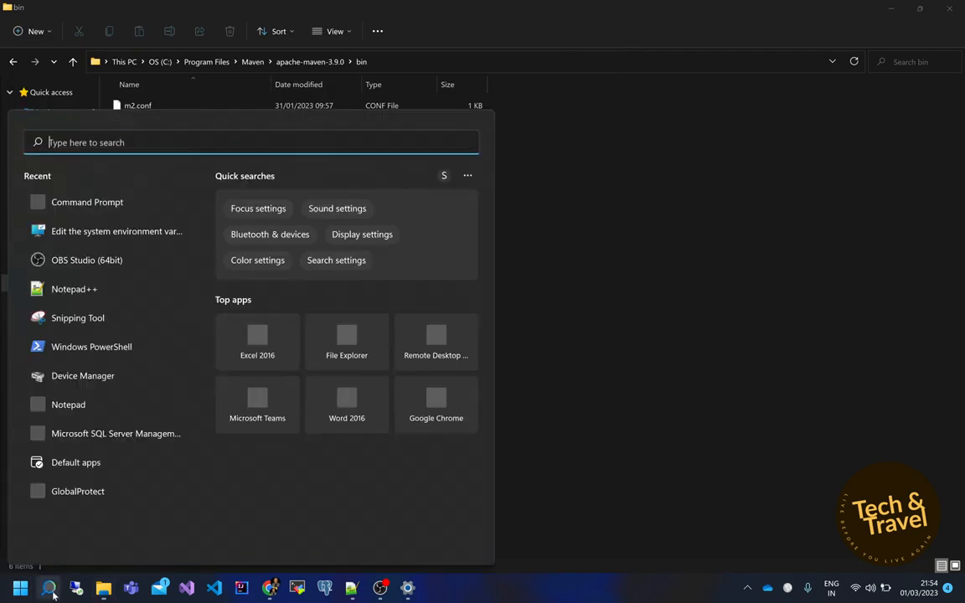
text(cmd)
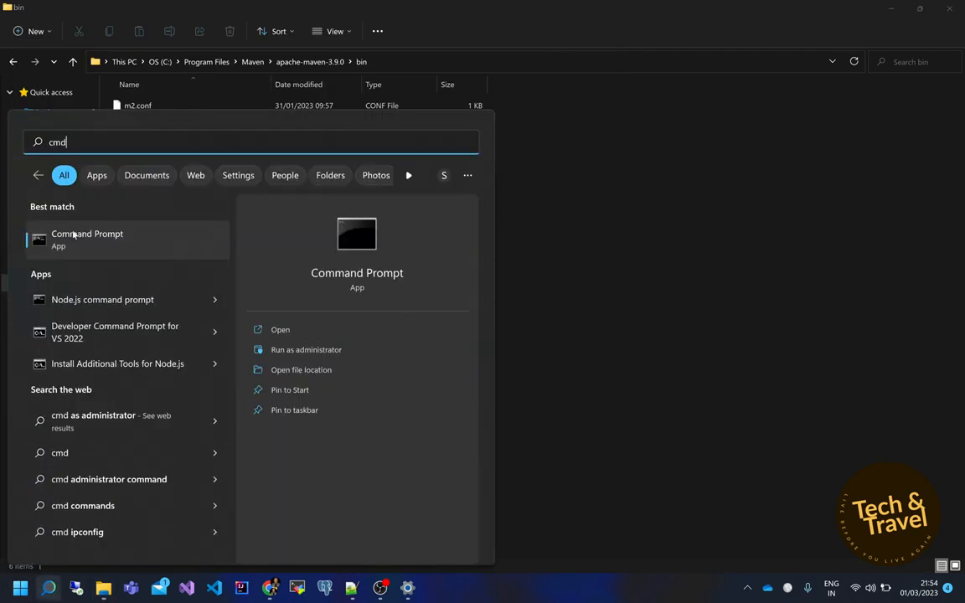
click(73, 235)
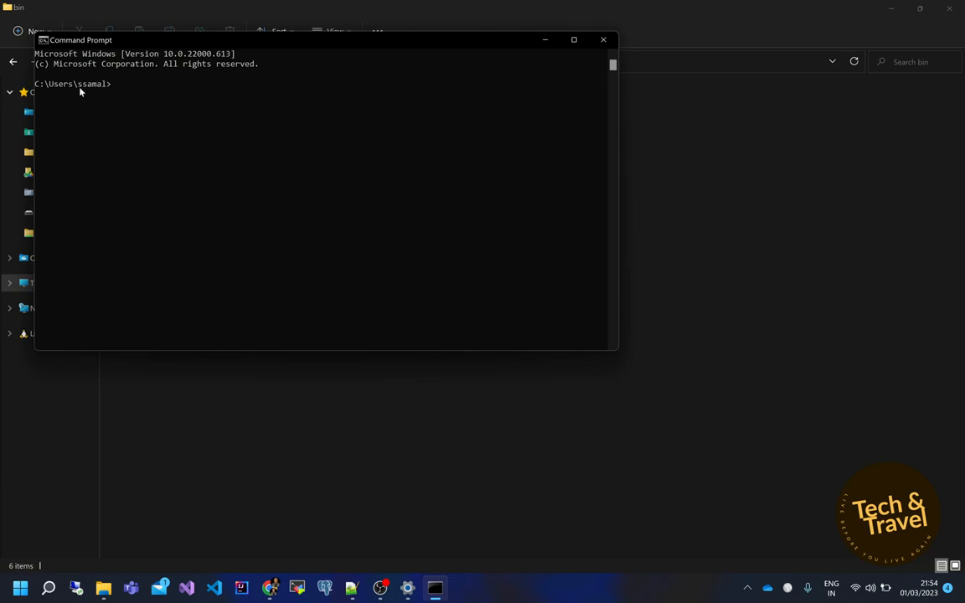
click(123, 86)
text(mvn -version)
key(Return)
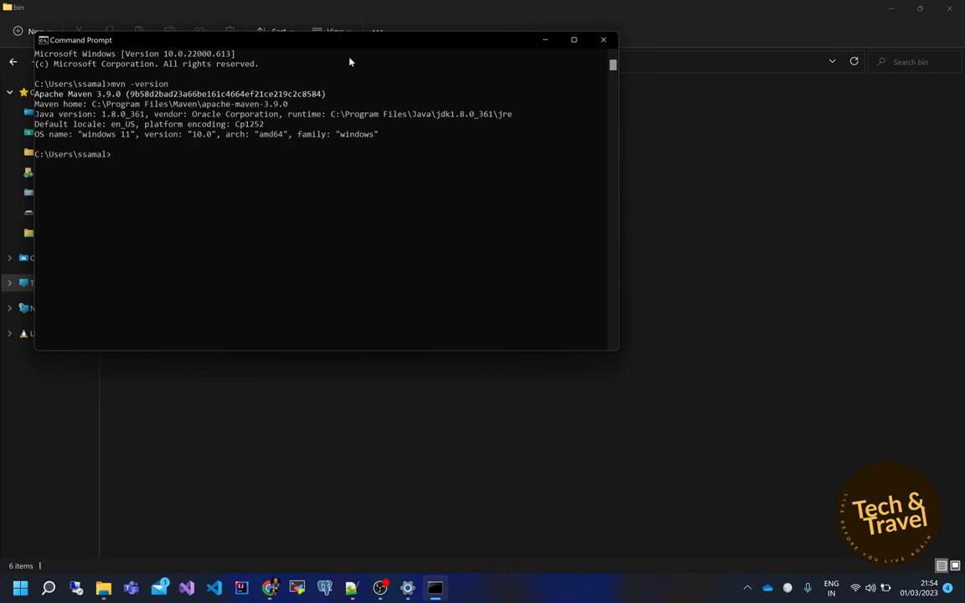
click(605, 40)
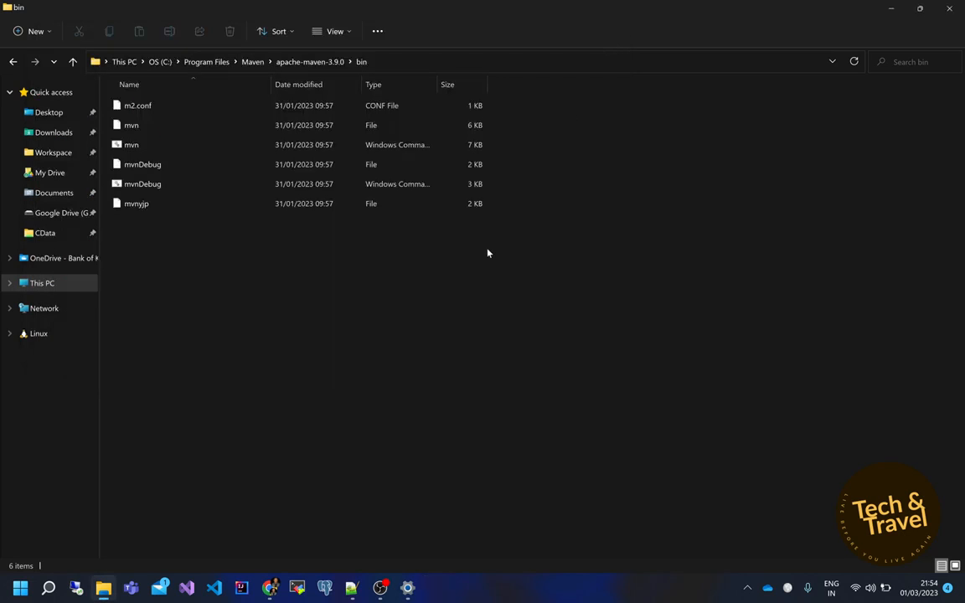
Step: Close the Maven bin folder window and review all six setup steps in the Notepad++ notes
click(951, 7)
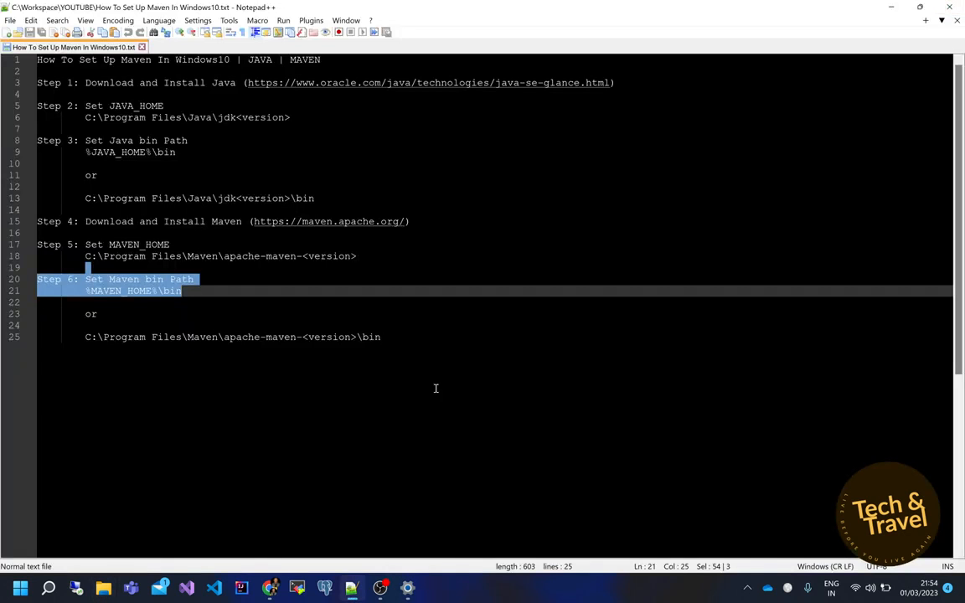
click(400, 336)
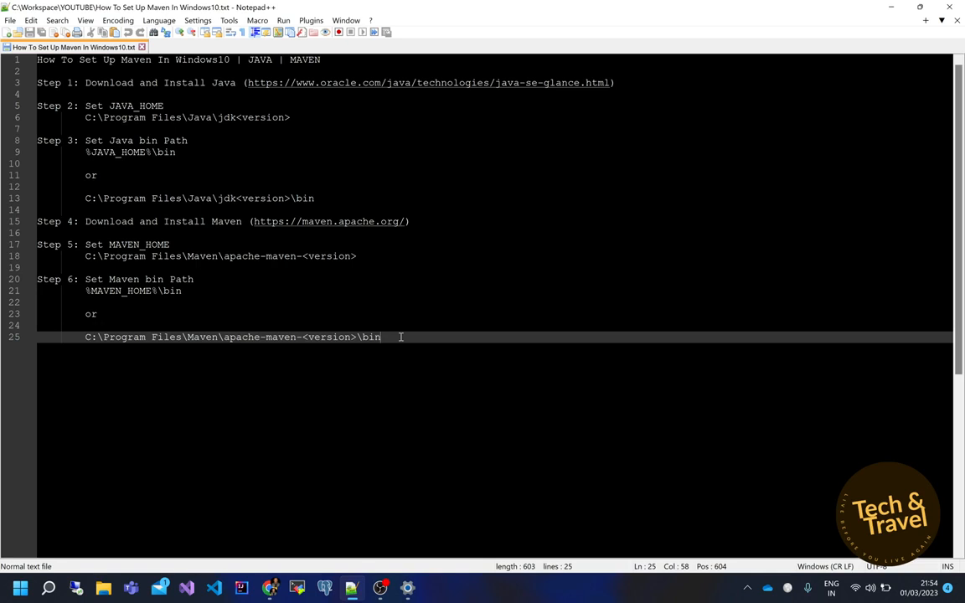
drag(400, 337, 22, 49)
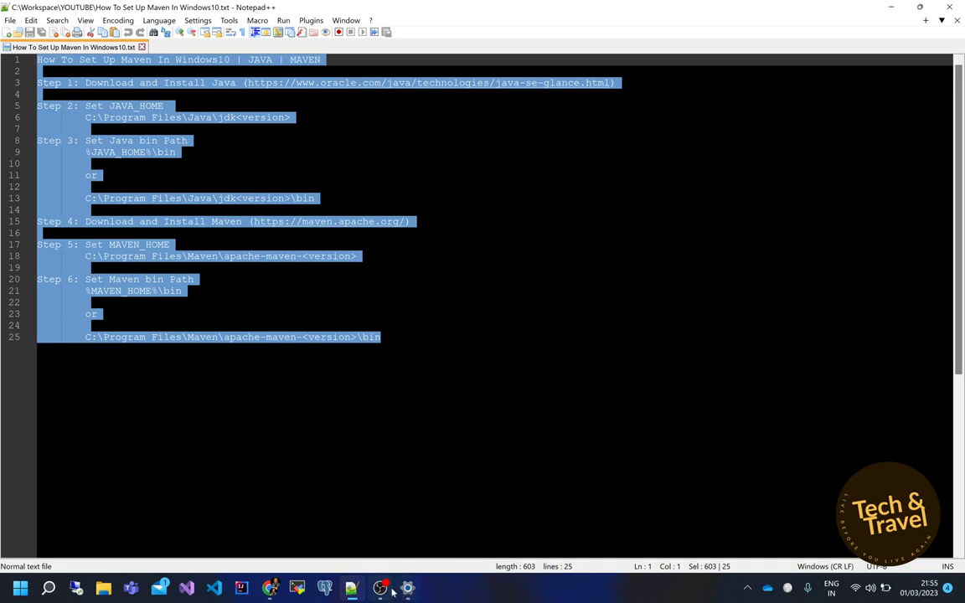
mouse_move(381, 589)
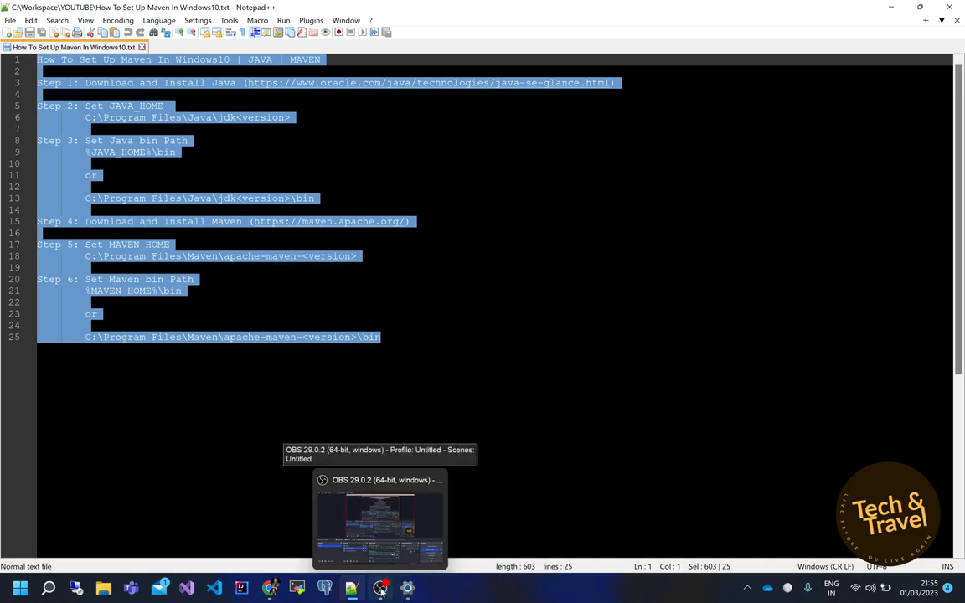
key(ctrl+e)
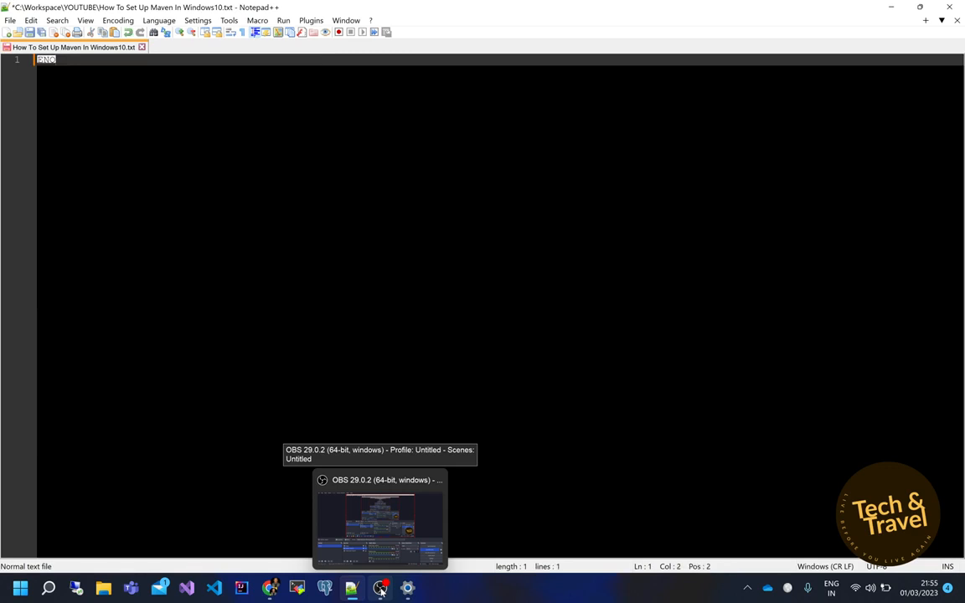